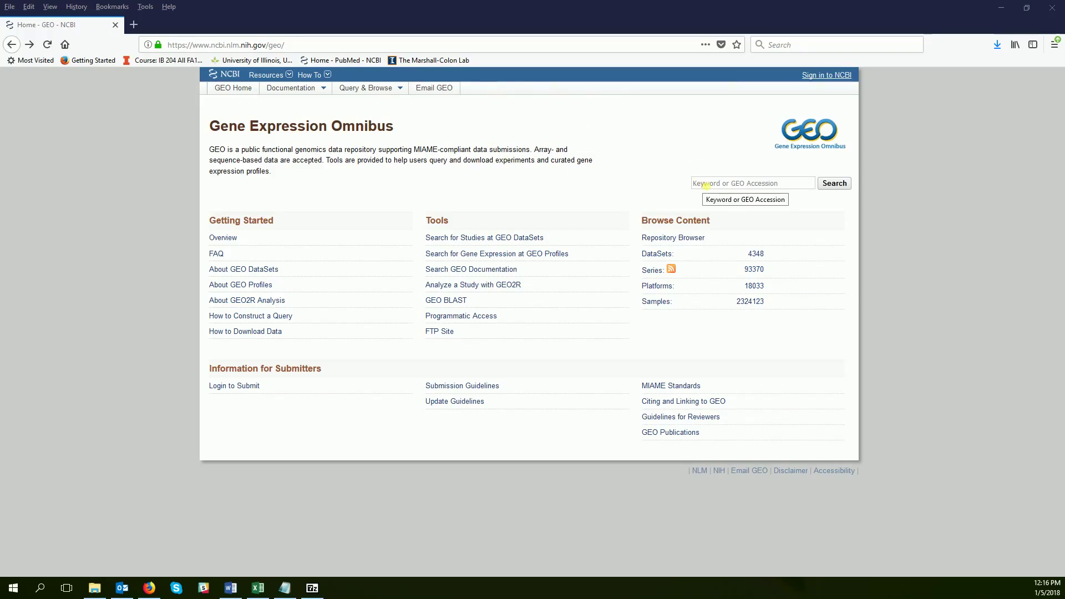
Search the Gene Expression Omnibus for accession GSE76278
left_click(708, 185)
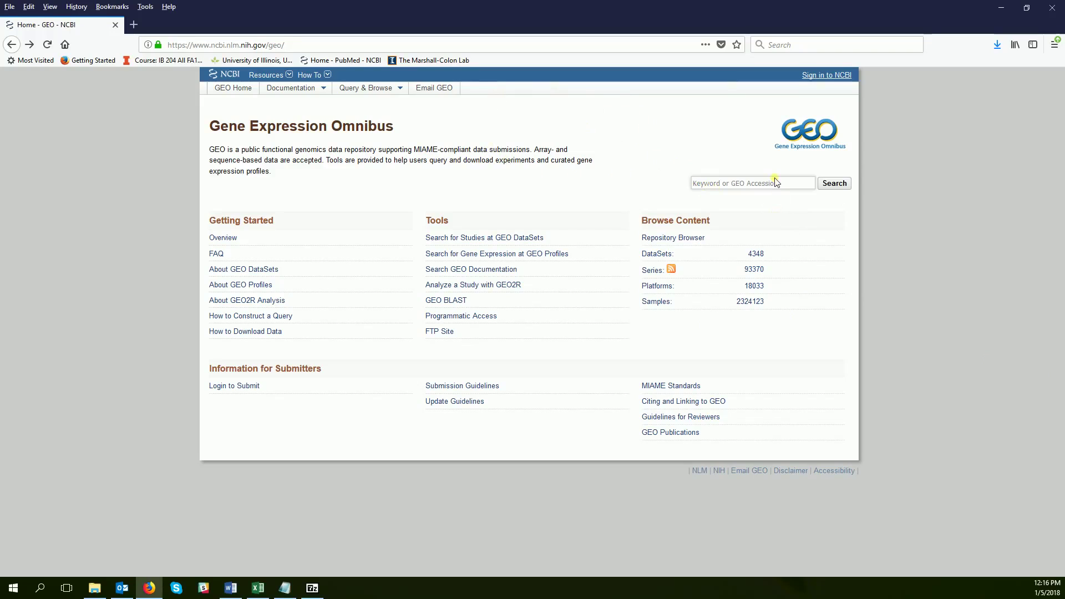
type("GSE76278")
left_click(834, 183)
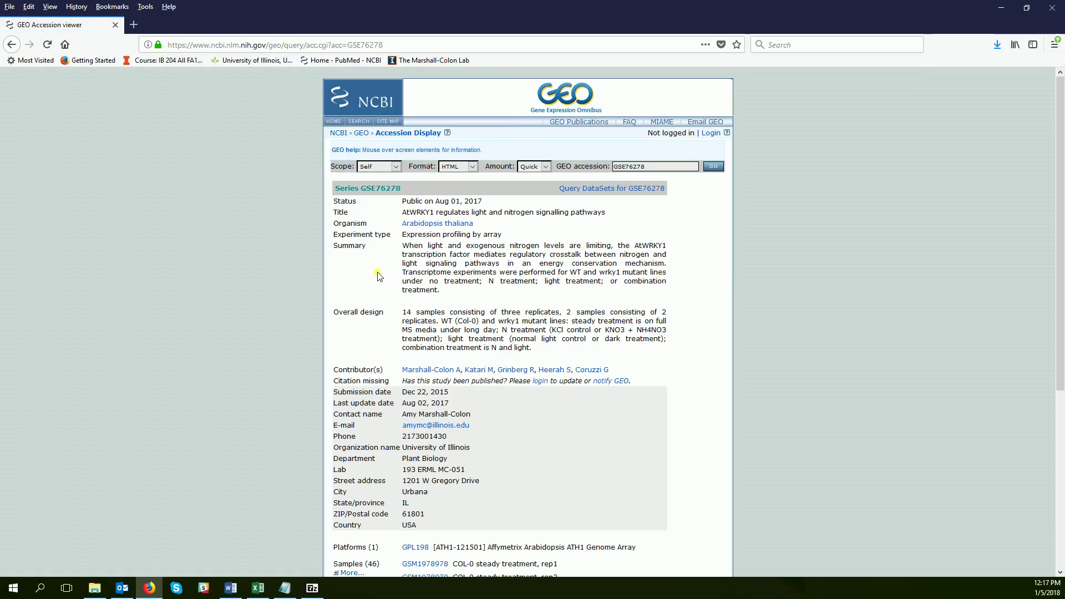
Expand the full sample list of the series record and review its samples and the available download files
scroll(377, 275, "down", 5)
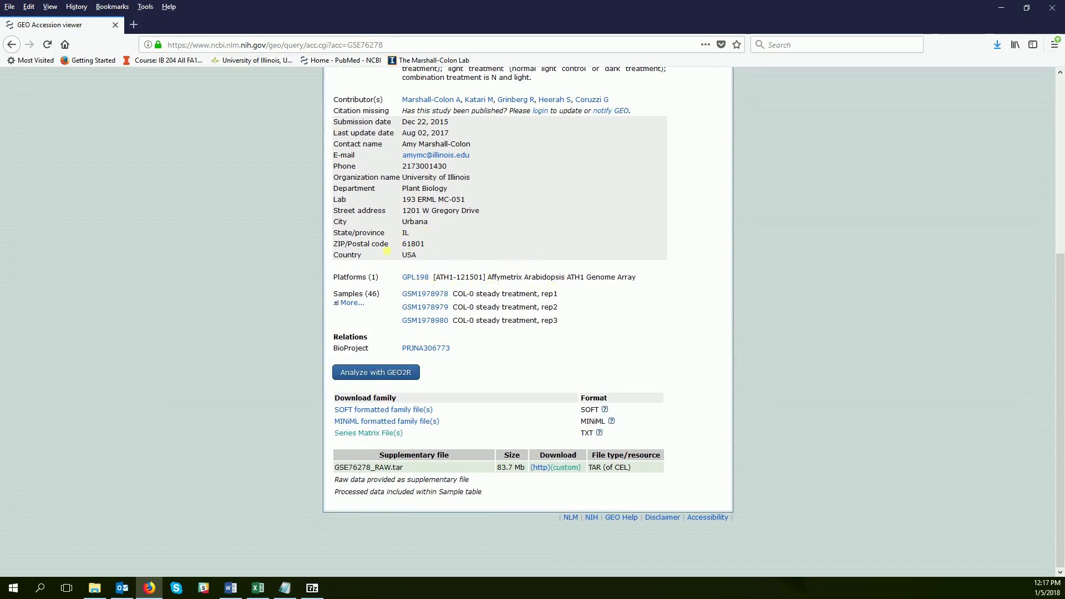
left_click(352, 303)
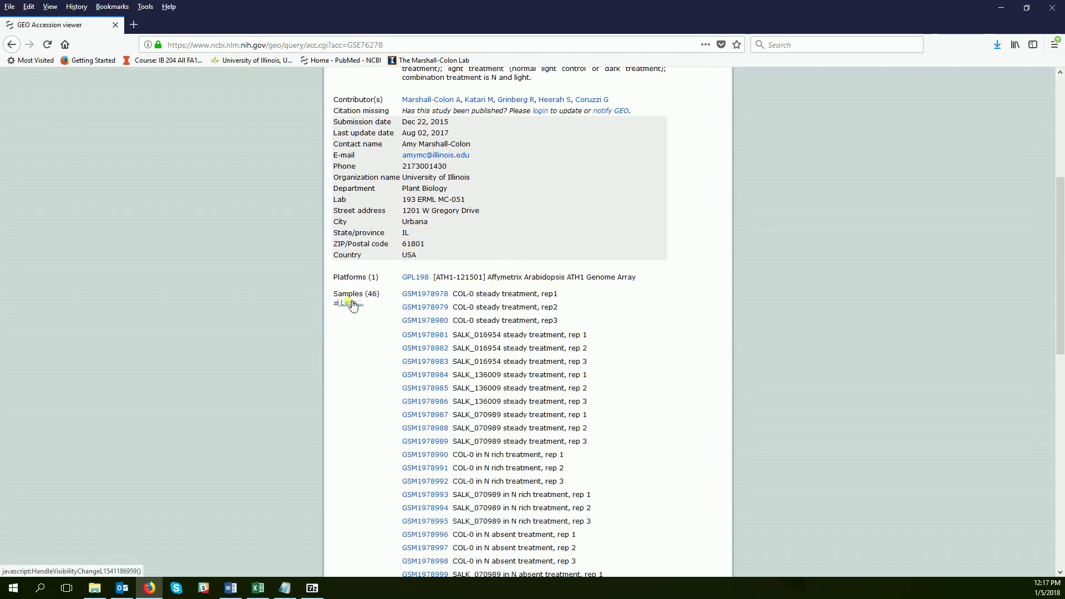
scroll(478, 306, "down", 3)
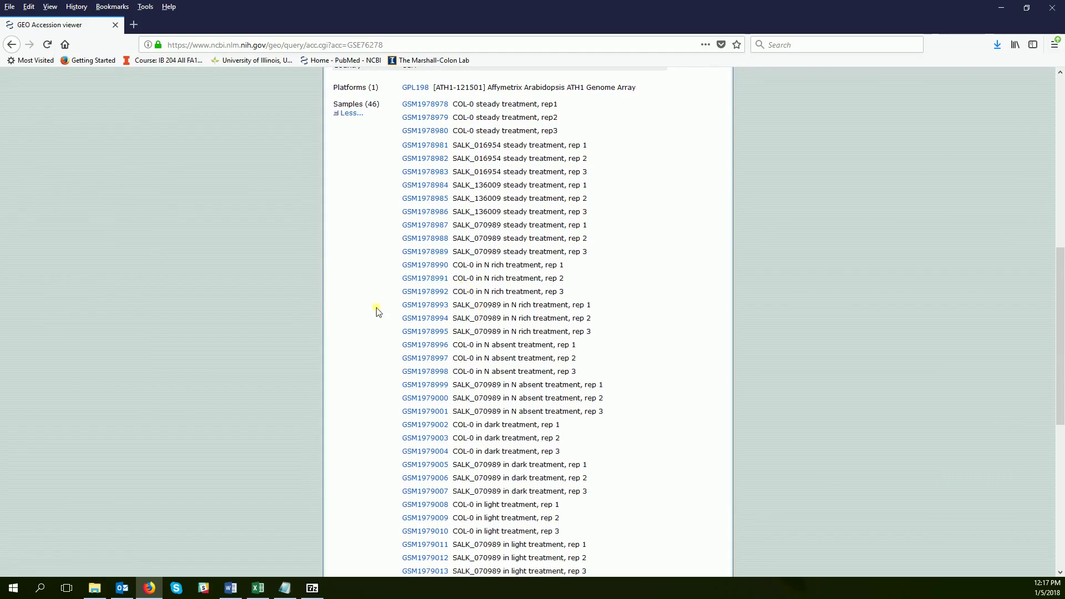
scroll(513, 294, "down", 6)
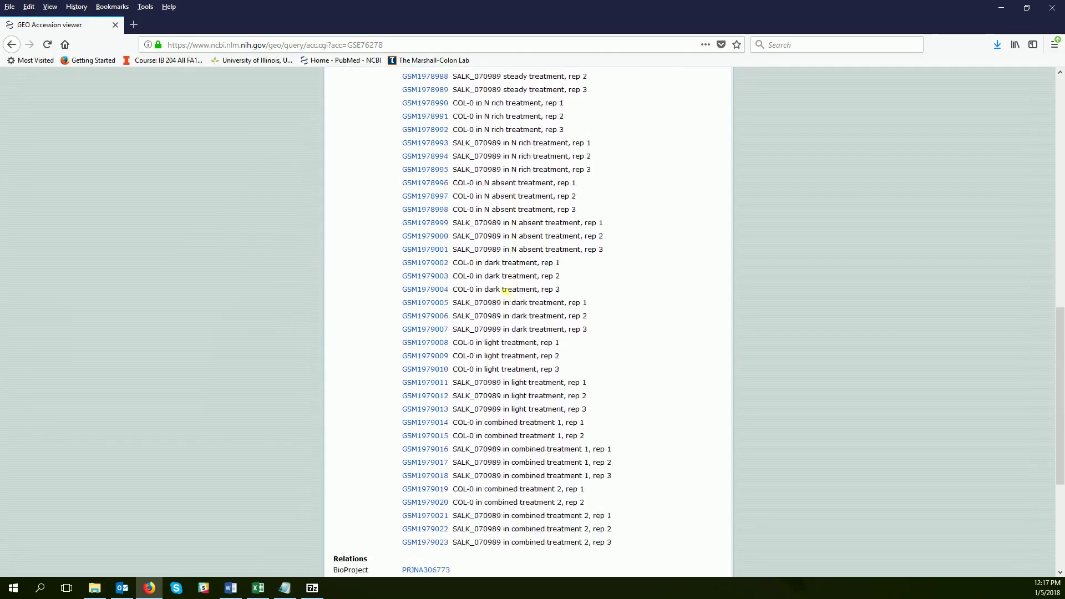
scroll(509, 297, "down", 2)
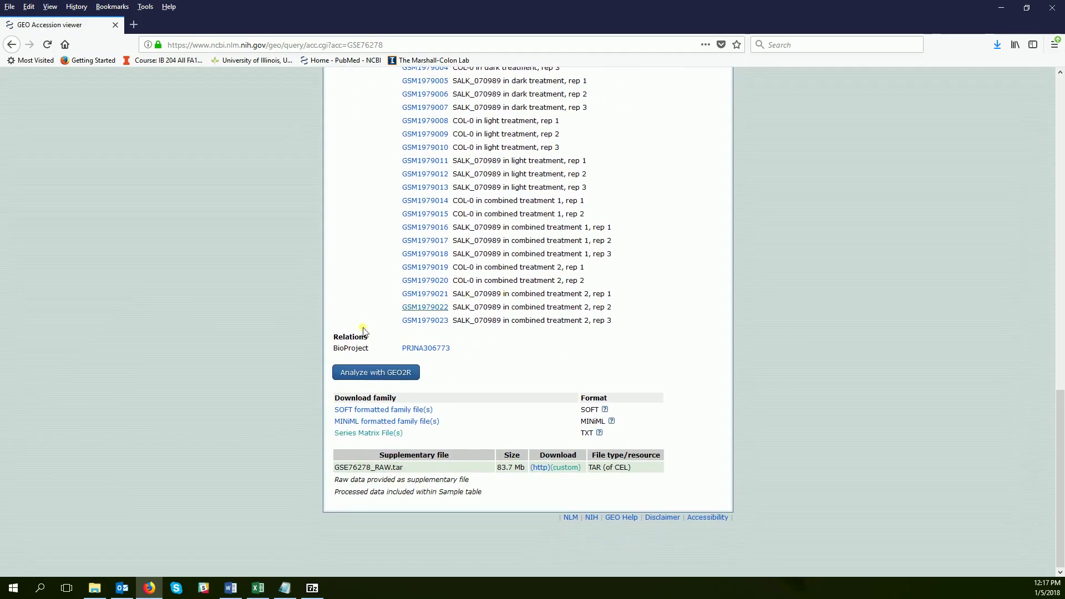
Download the series matrix file GSE76278_series_matrix.txt.gz and save it in the Tutorial folder
left_click(358, 434)
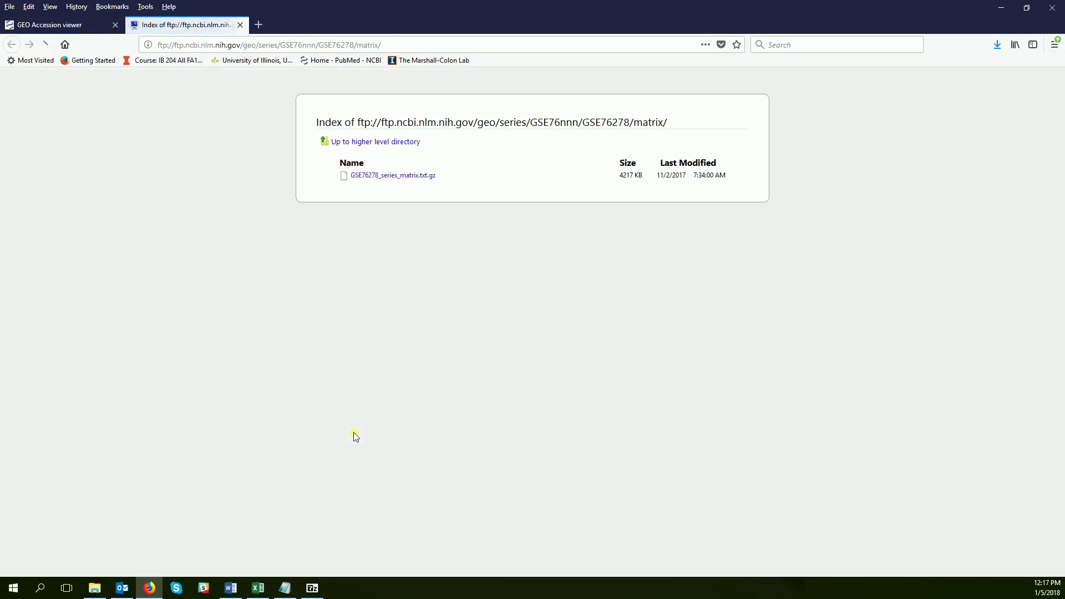
left_click(408, 175)
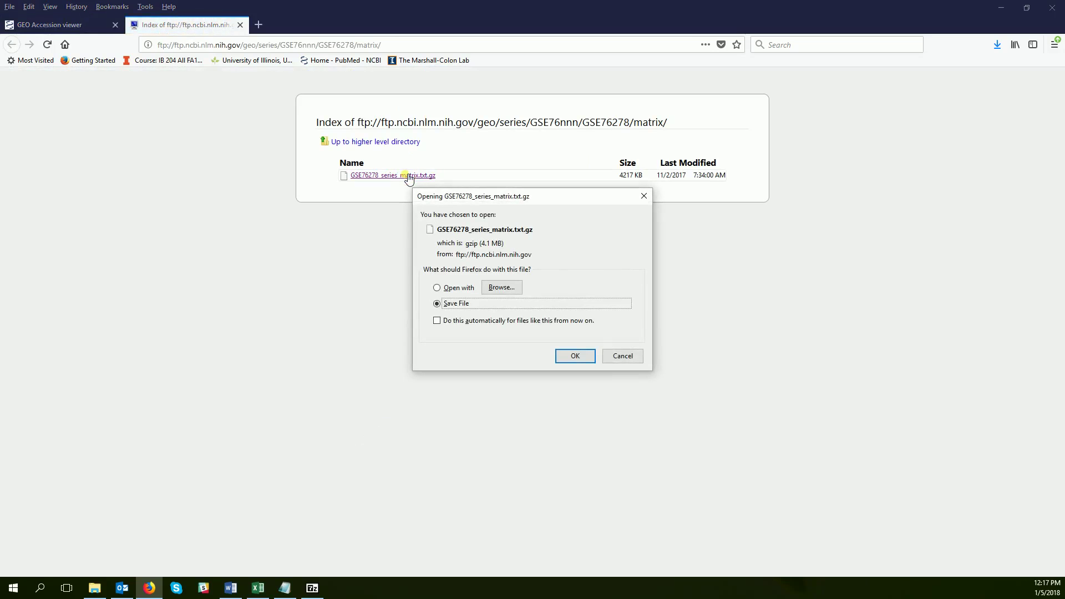
left_click(575, 357)
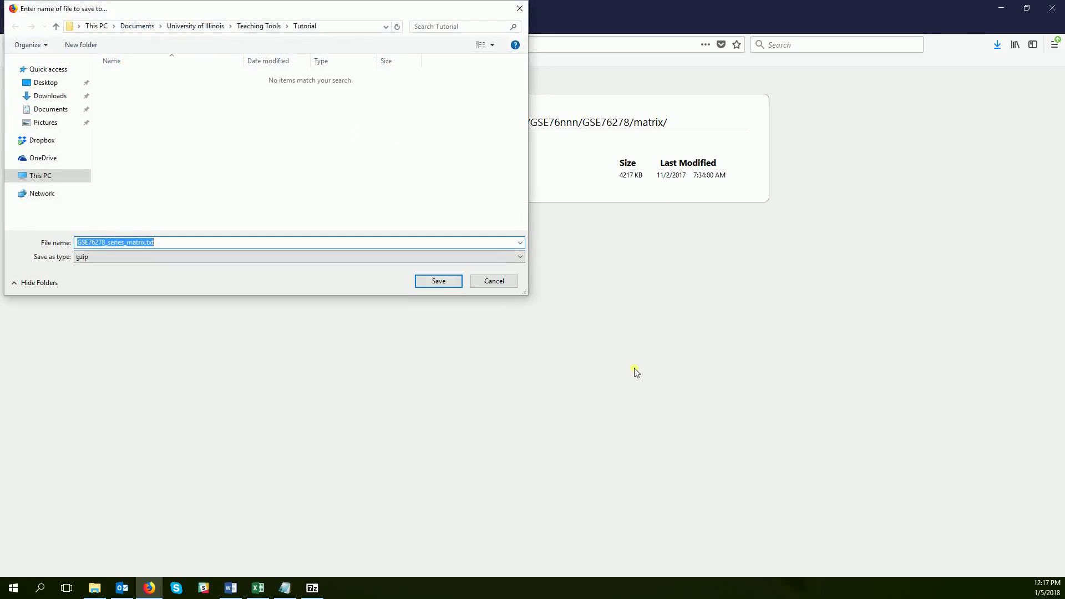
left_click(435, 280)
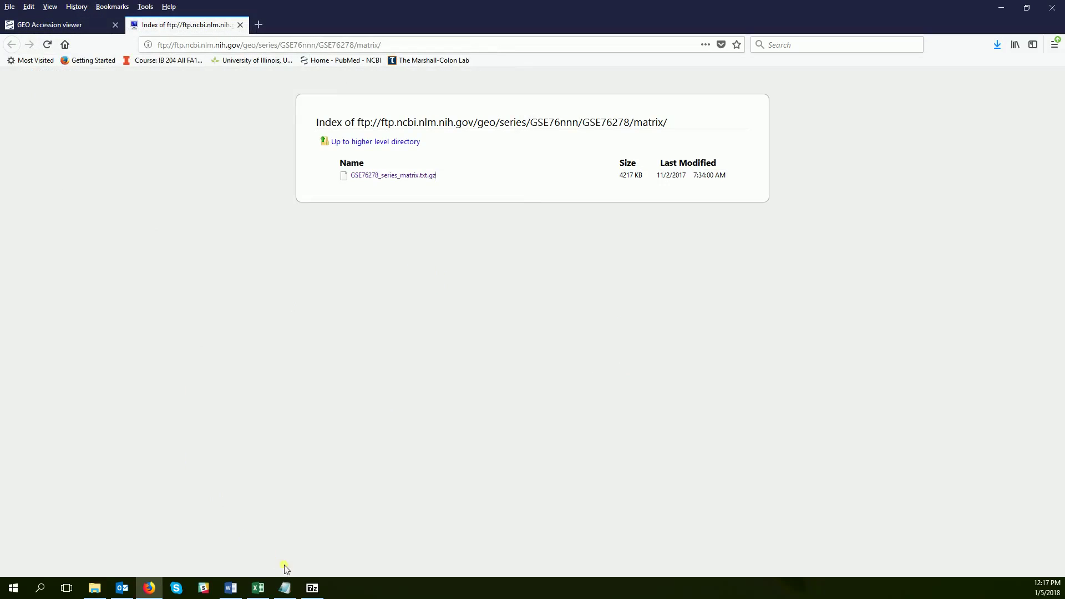
Switch to 7-Zip and extract the downloaded GSE76278 series matrix archive into the Tutorial folder
left_click(314, 590)
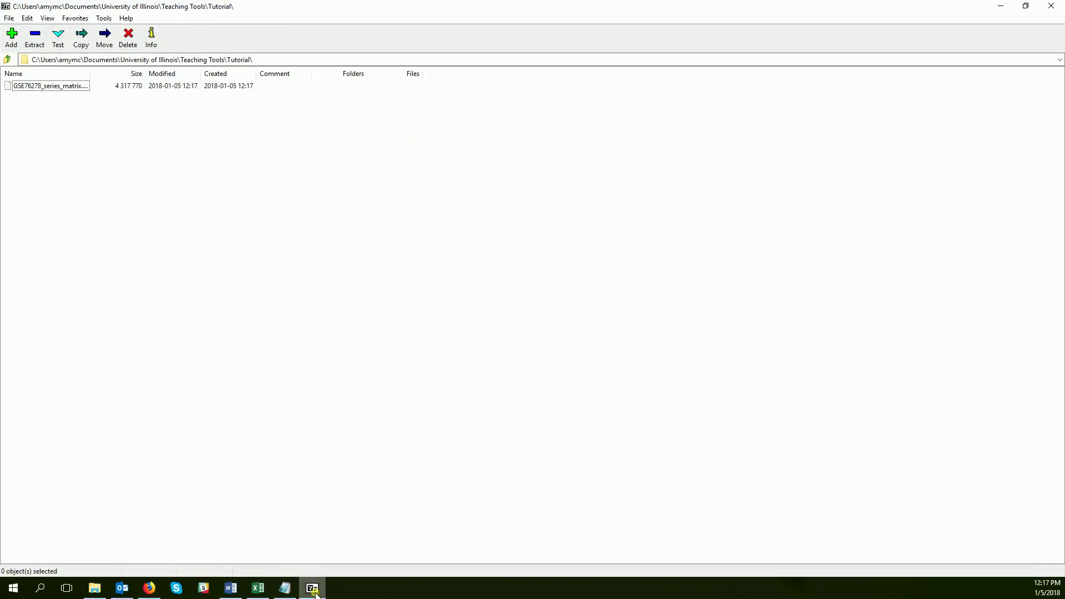
left_click(31, 86)
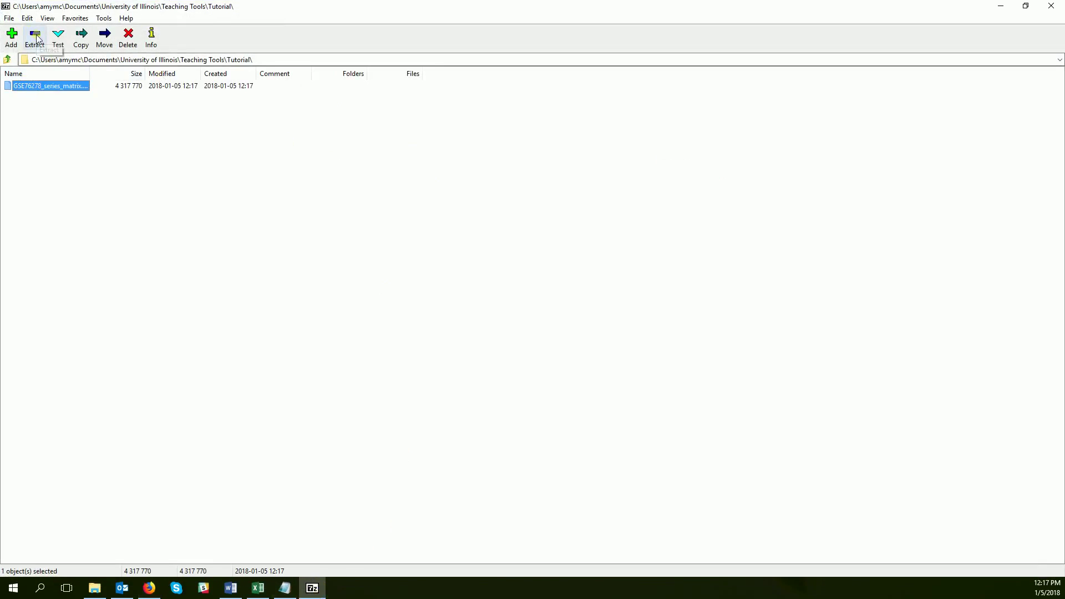
left_click(35, 37)
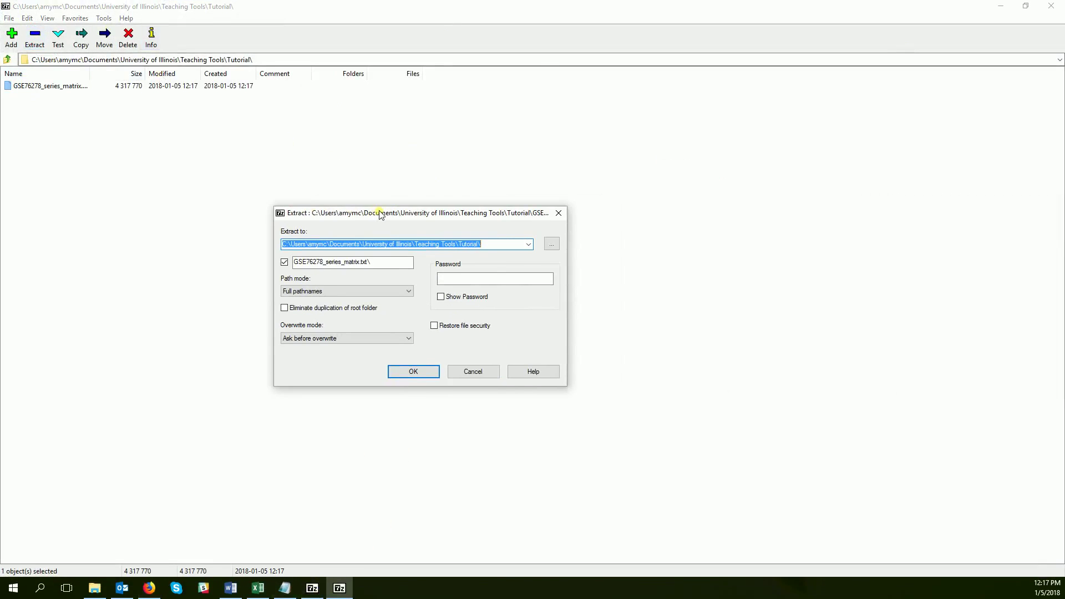
left_click(413, 373)
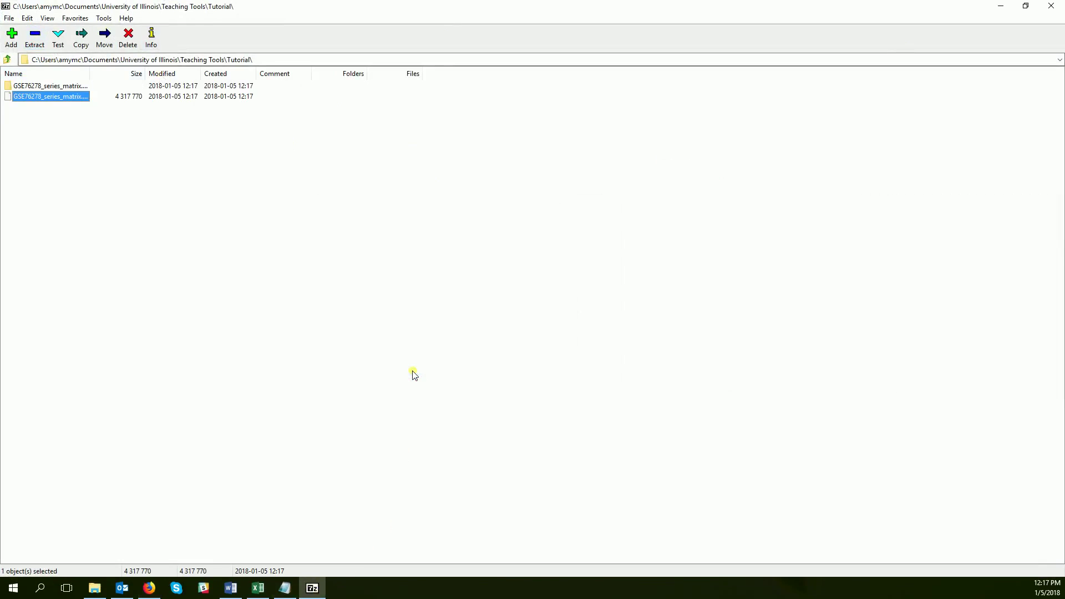
In File Explorer, open the extracted GSE76278_series_matrix text file with Excel 2016
left_click(95, 589)
double_click(331, 222)
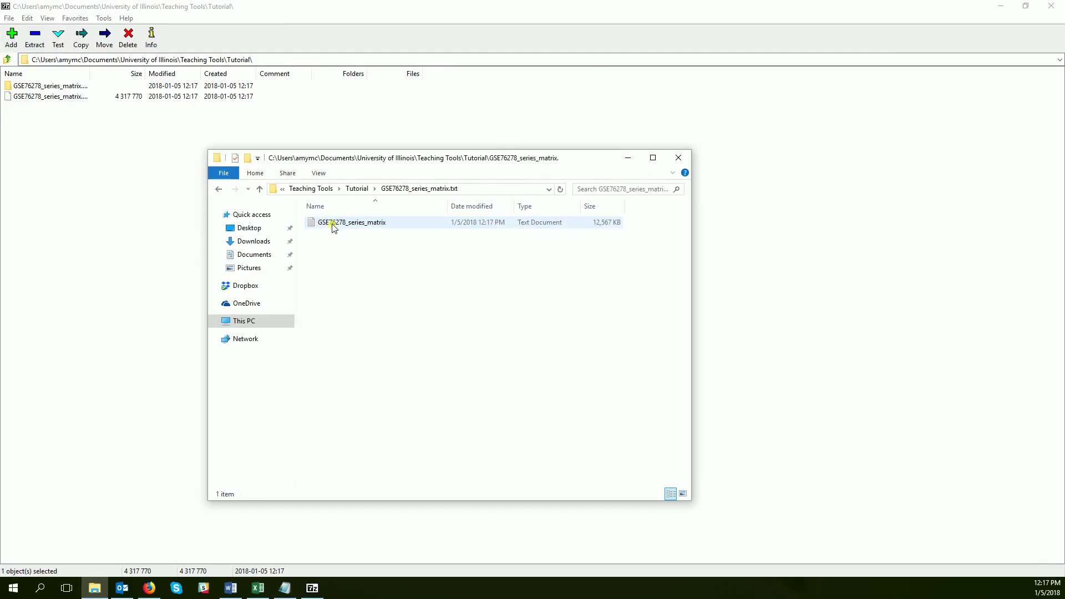
left_click(333, 224)
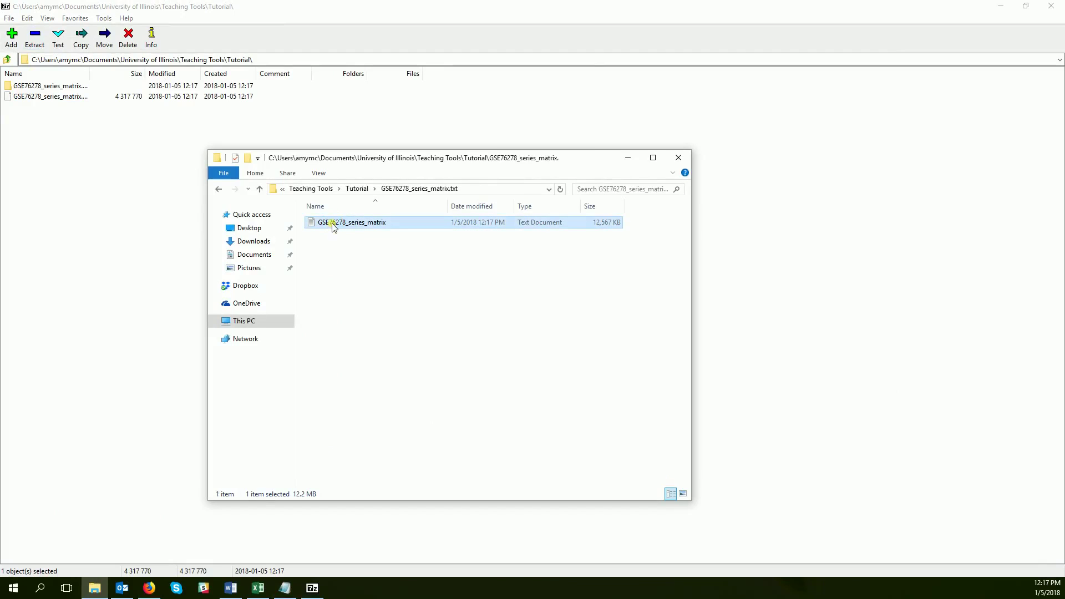
right_click(332, 223)
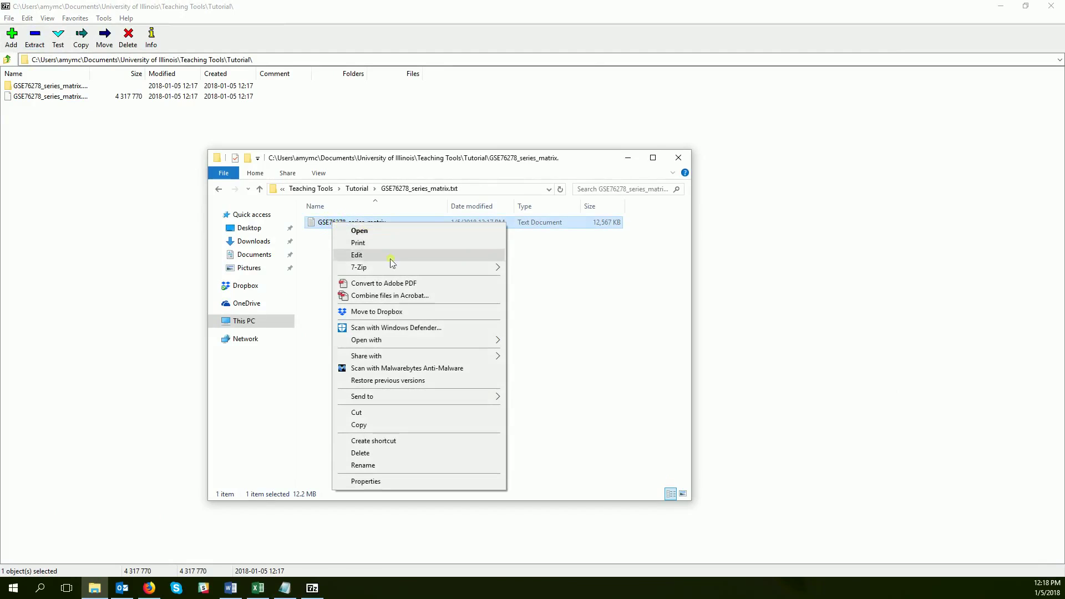
mouse_move(380, 340)
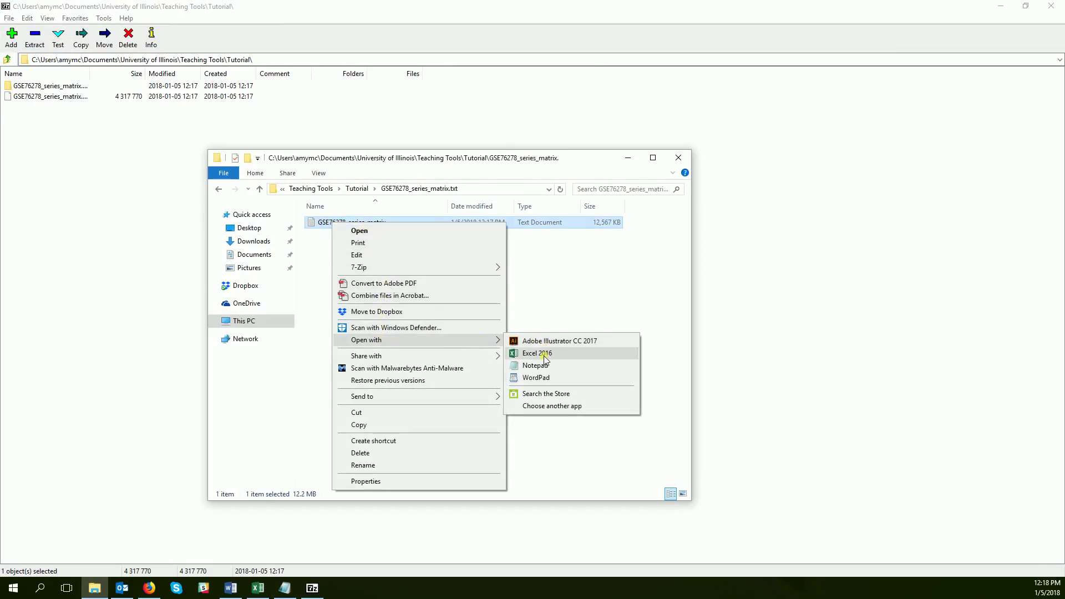
left_click(545, 357)
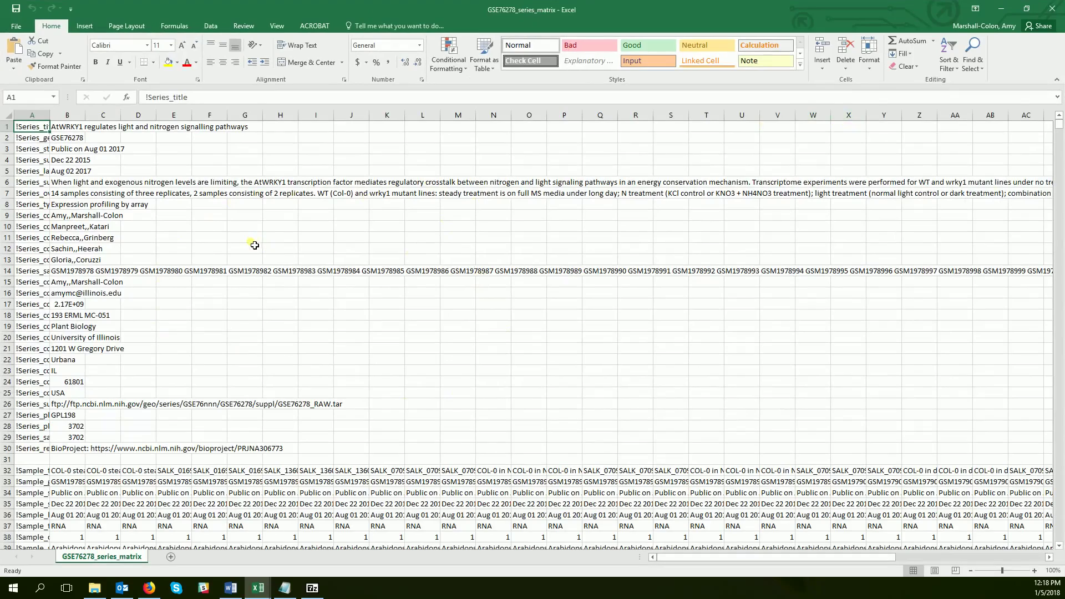
Widen column B and read through the series and sample metadata, including the normalization method, down to the matrix table
scroll(255, 245, "down", 4)
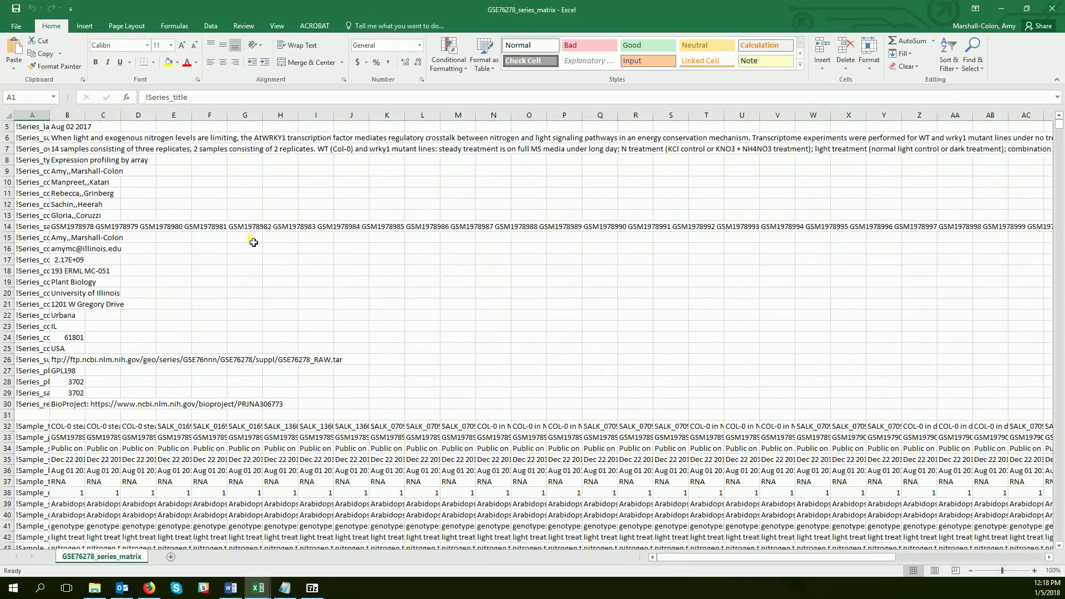
scroll(251, 242, "down", 4)
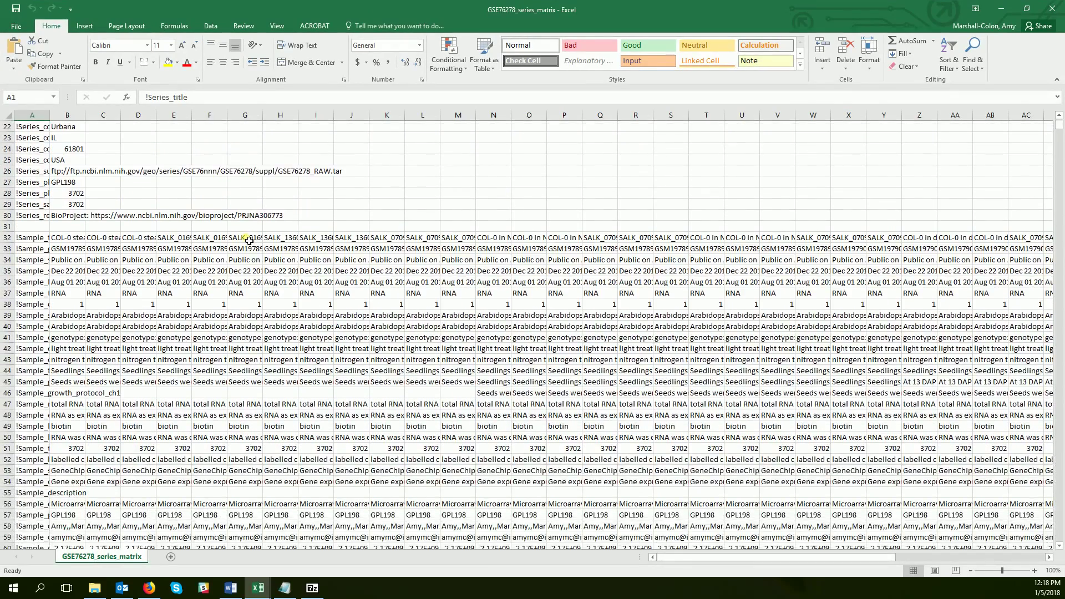
scroll(249, 240, "down", 3)
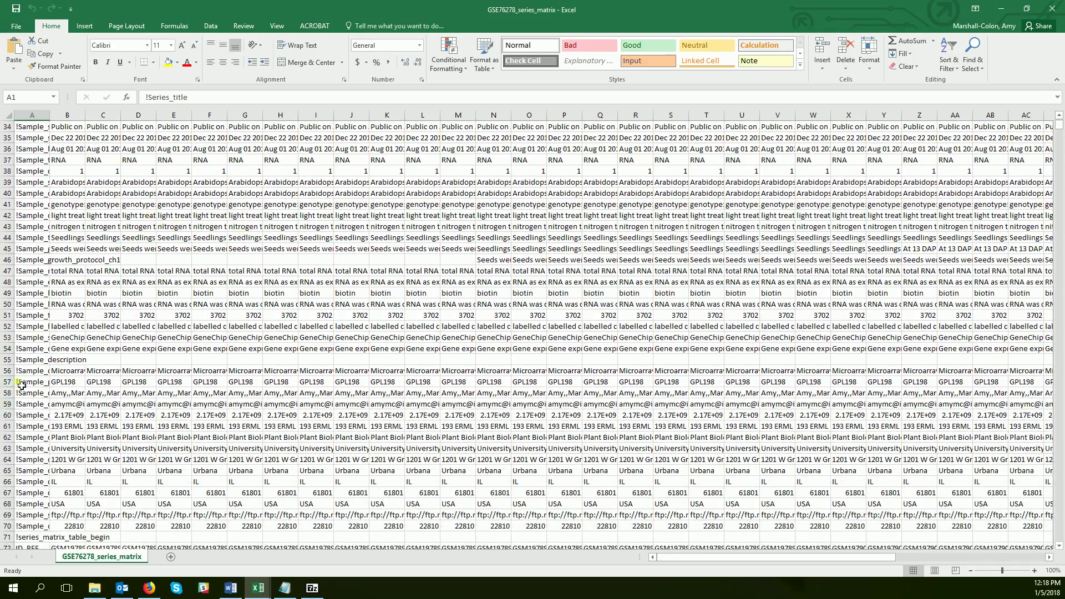
left_click_drag(86, 115, 373, 115)
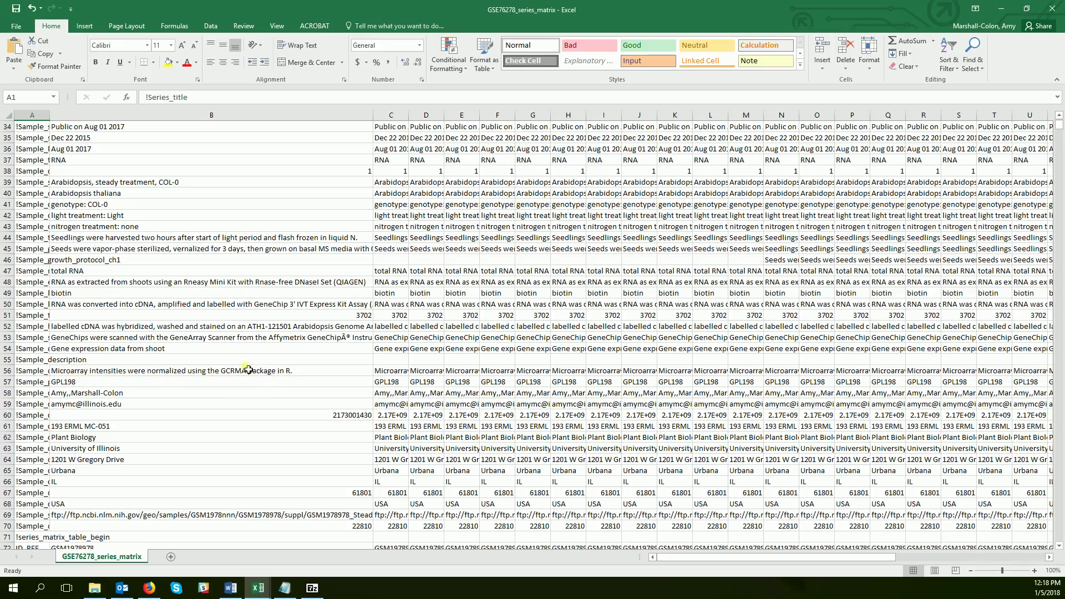
scroll(249, 369, "down", 1)
scroll(248, 369, "down", 7)
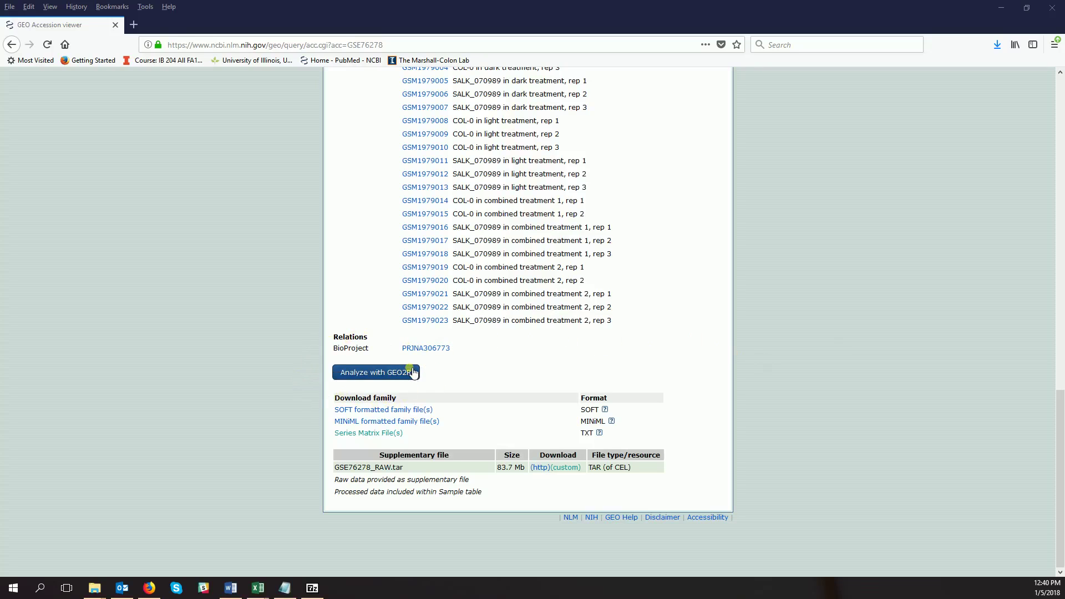
Start a GEO2R analysis from the series record in Firefox and define the sample groups WT_control and Mut_control
left_click(361, 376)
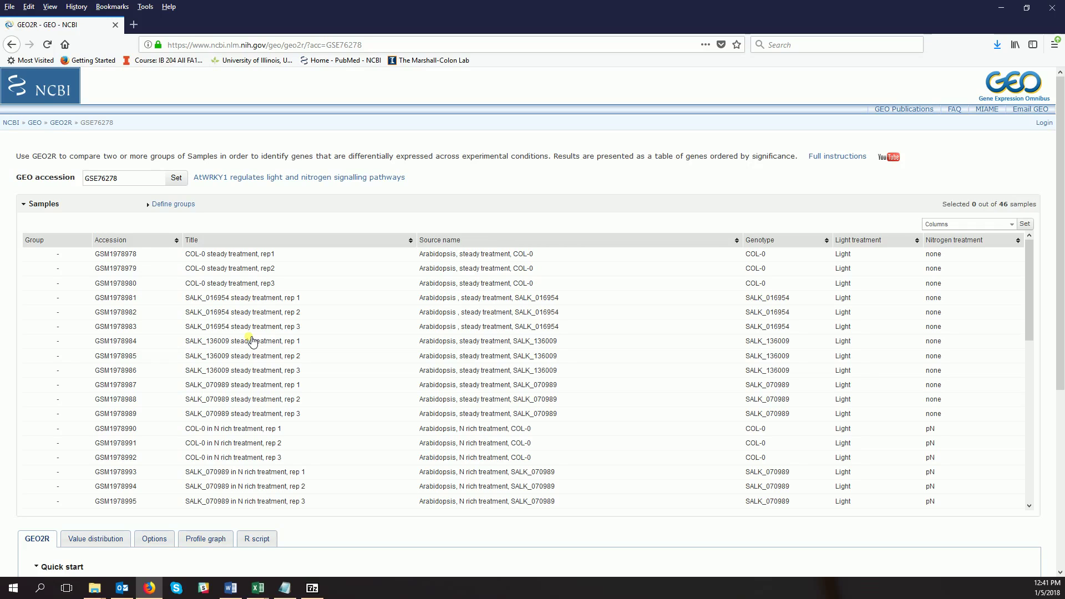
left_click(178, 206)
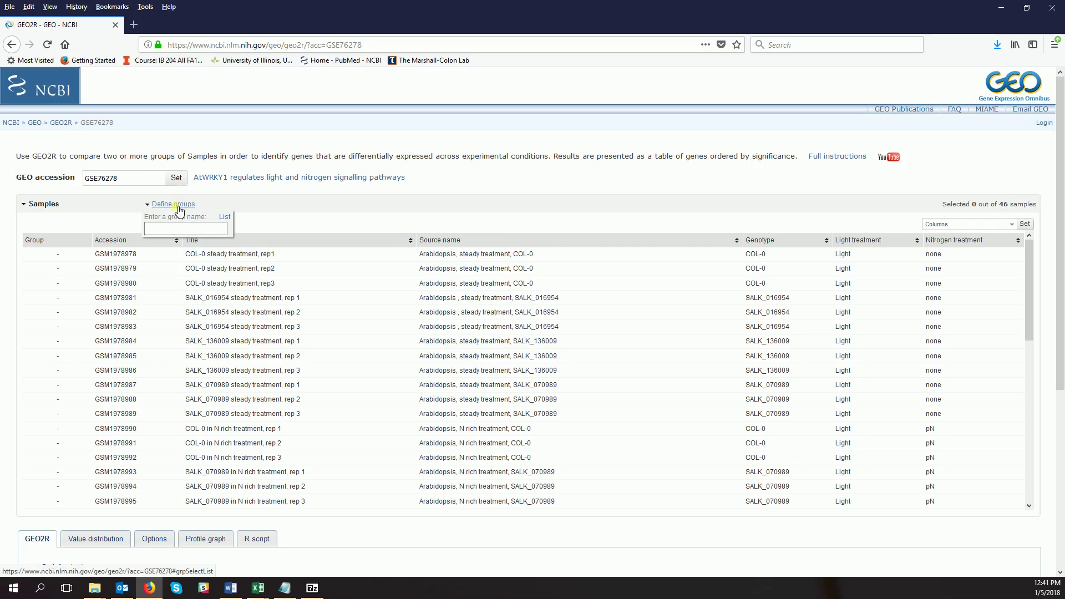
left_click(180, 228)
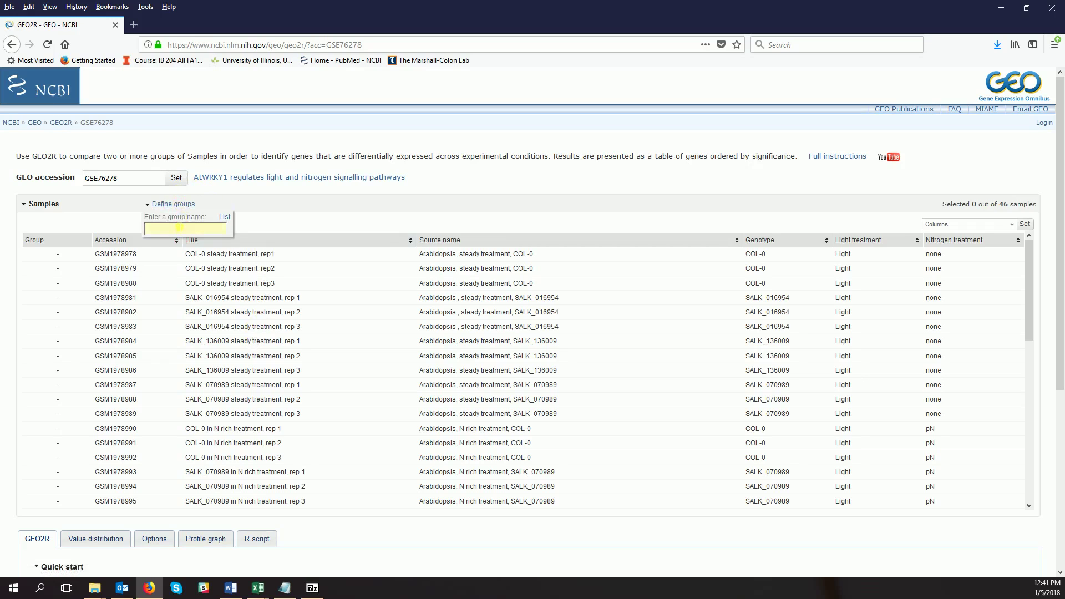
type("WT_control")
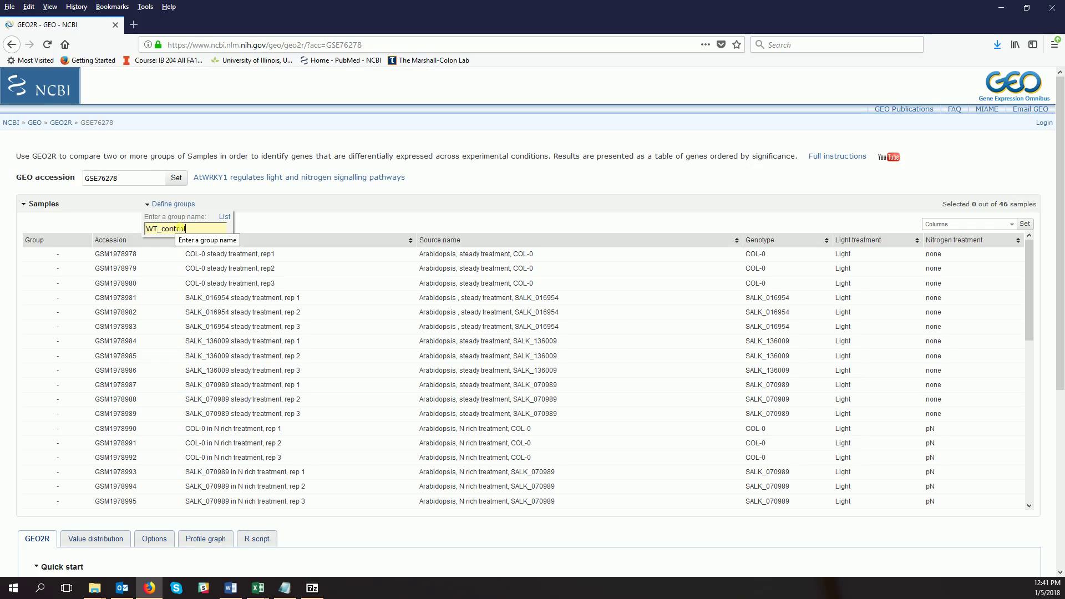
key("Return")
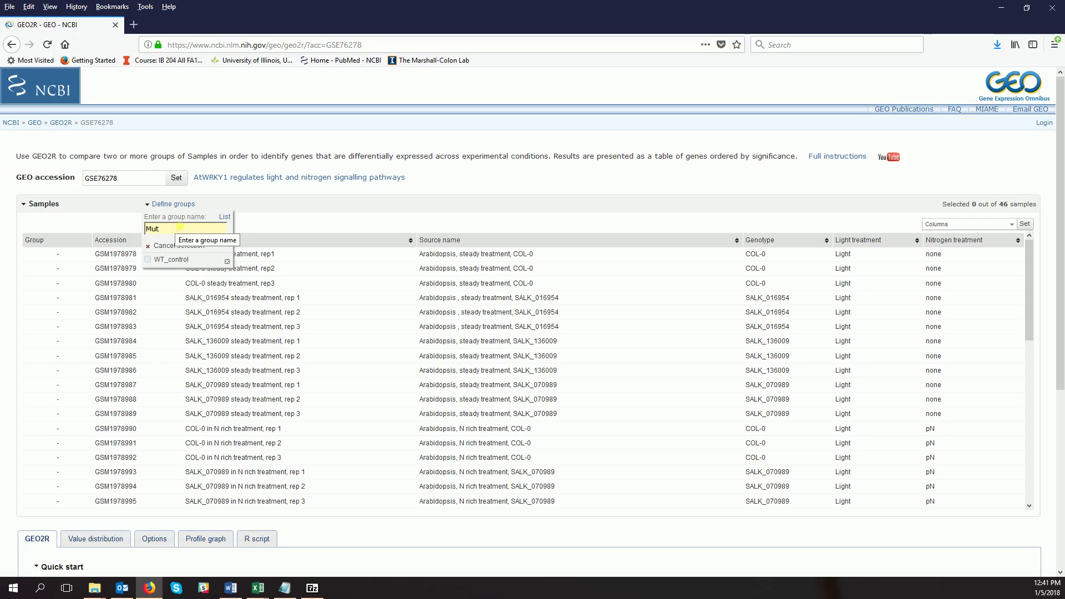
type("Mut_control")
key("Return")
Define two more sample groups named WT_nitrogen and Mut_nitrogen
type("W")
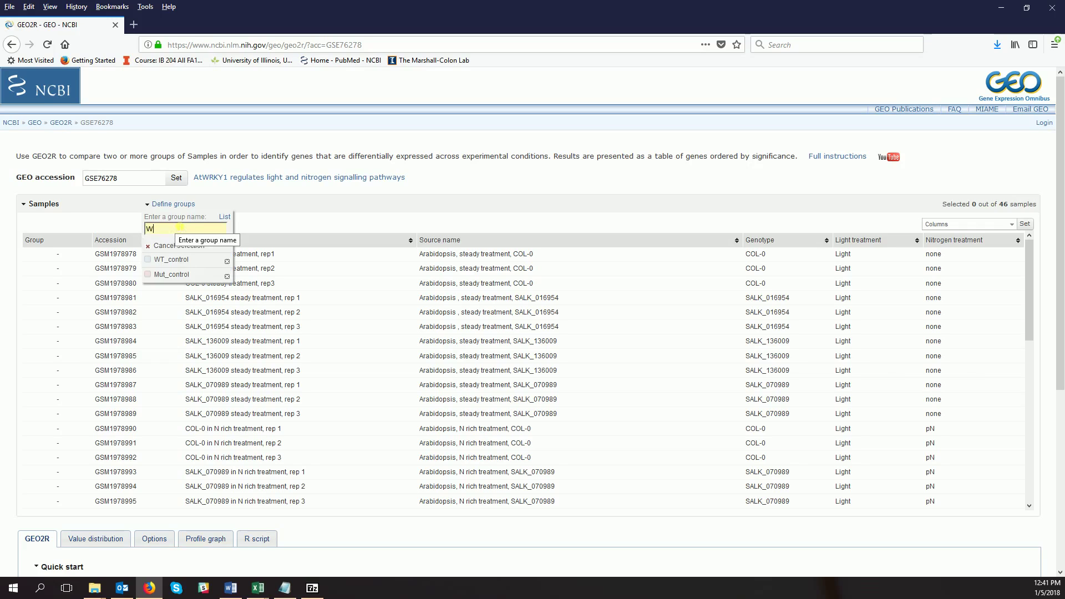
type("T_nitrogen")
key("Return")
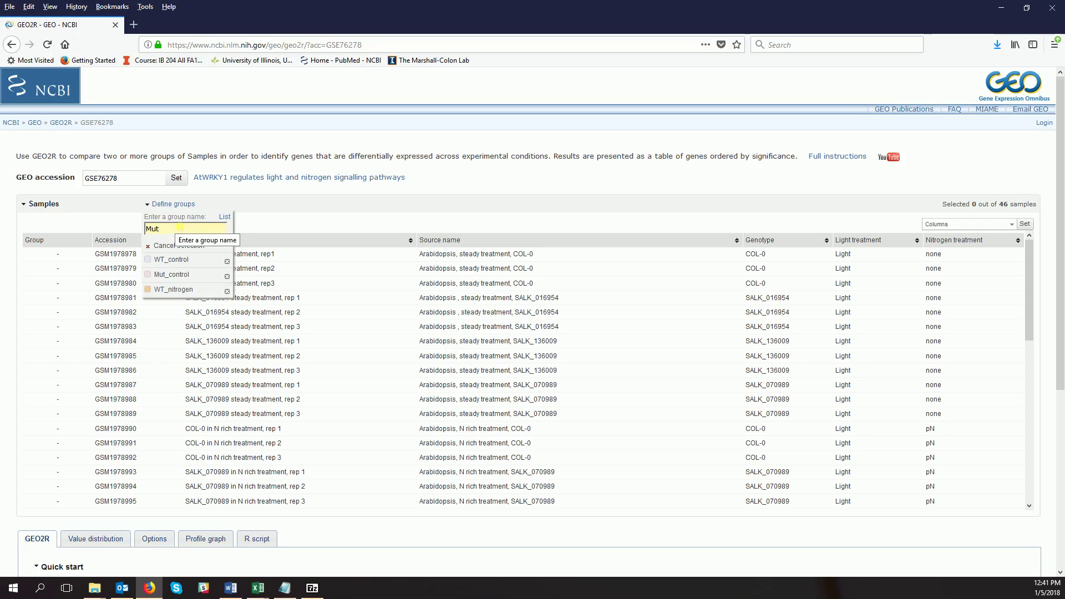
type("Mut_nitrogen")
key("Return")
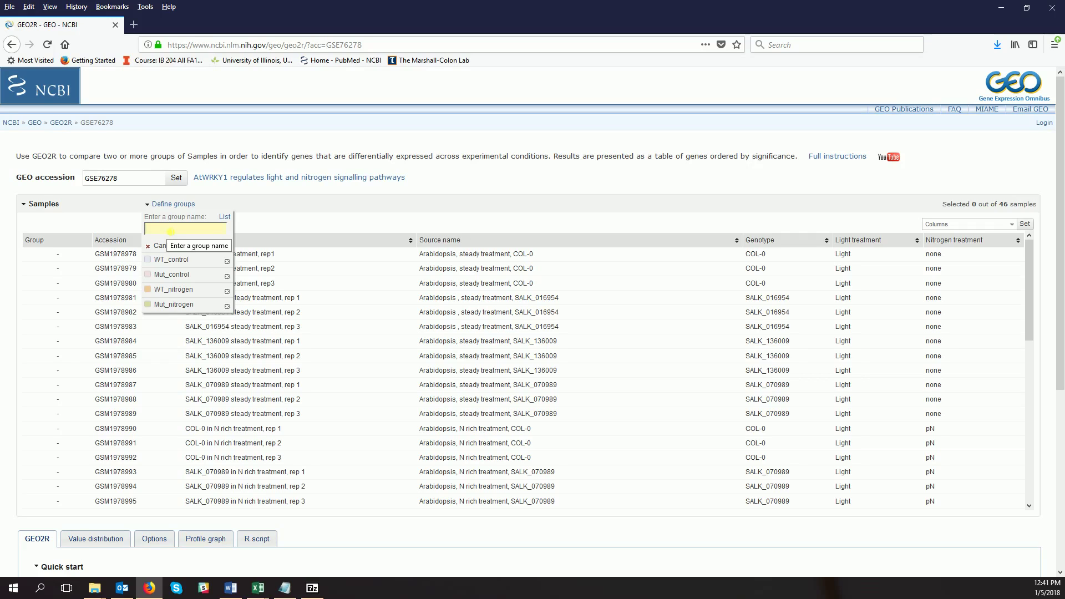
left_click(176, 230)
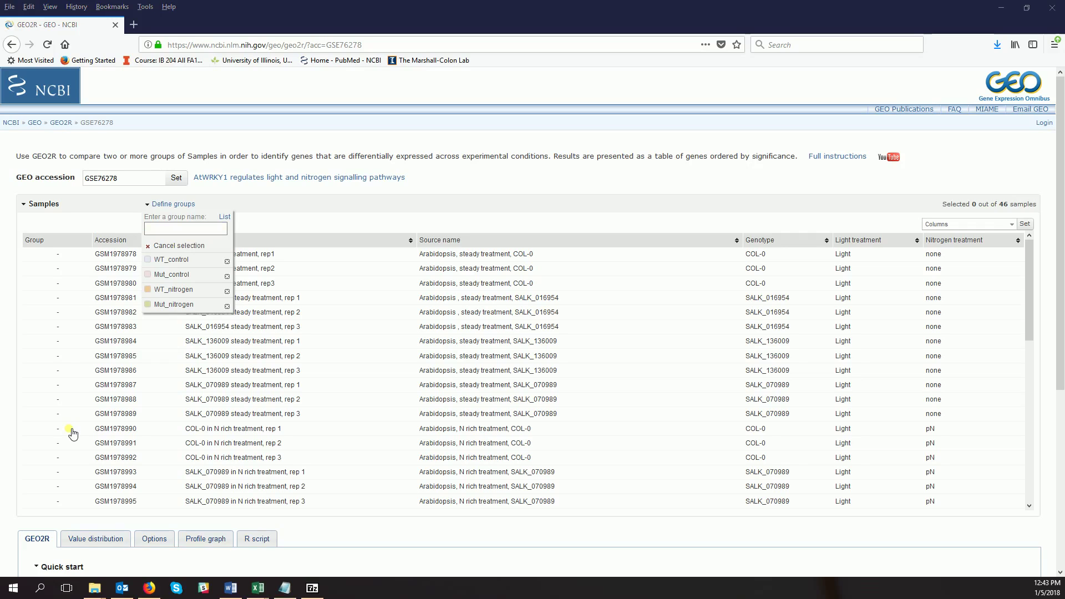
key("alt+Tab")
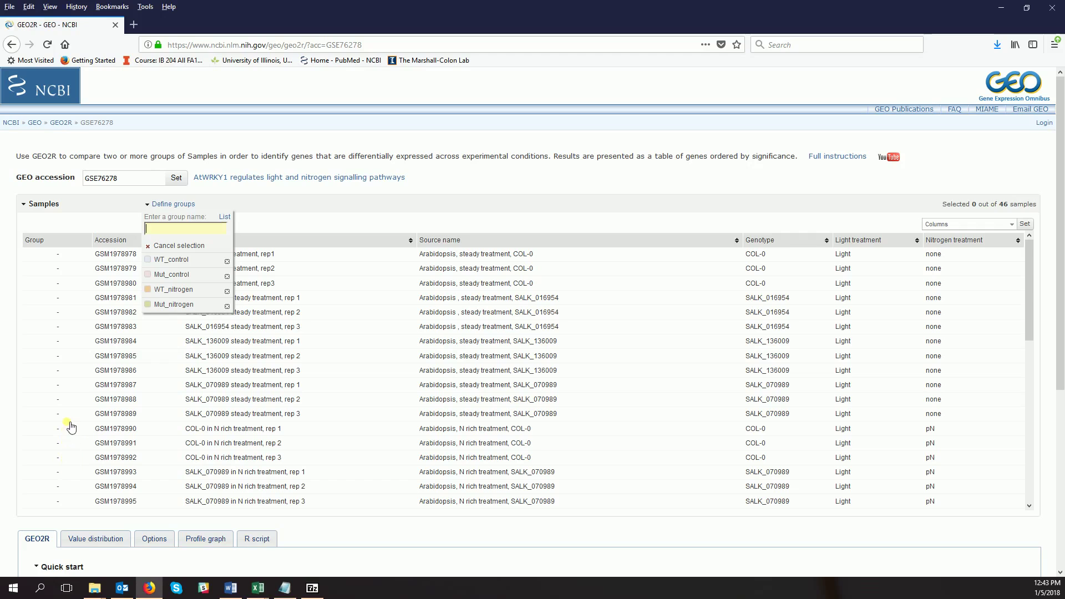
Assign the three COL-0 N rich samples to WT_nitrogen and the three SALK_070989 N rich samples to Mut_nitrogen
left_click_drag(71, 432, 75, 461)
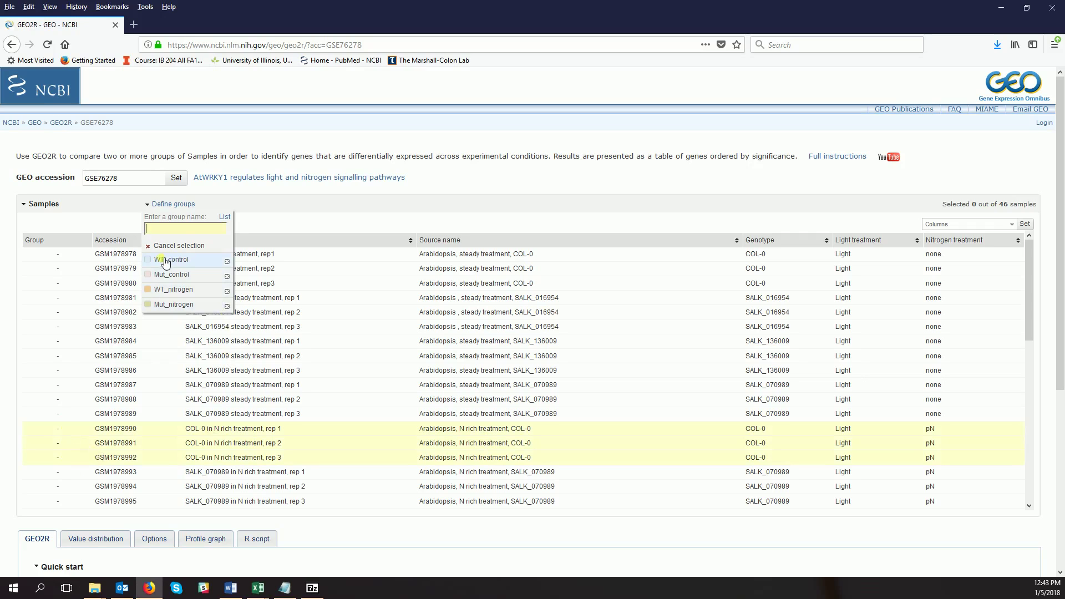
left_click(160, 293)
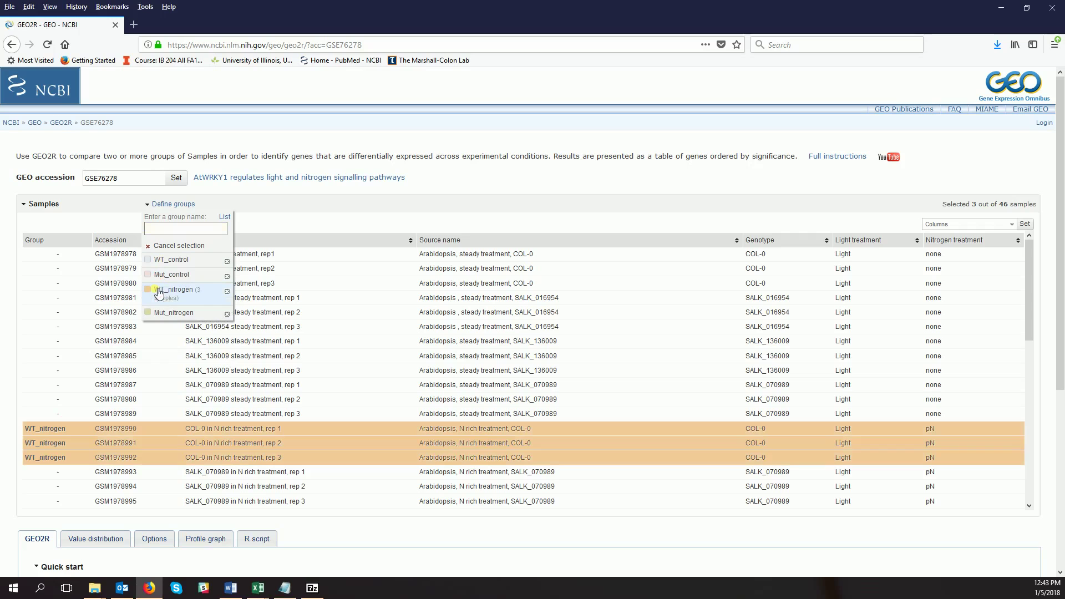
scroll(155, 384, "down", 2)
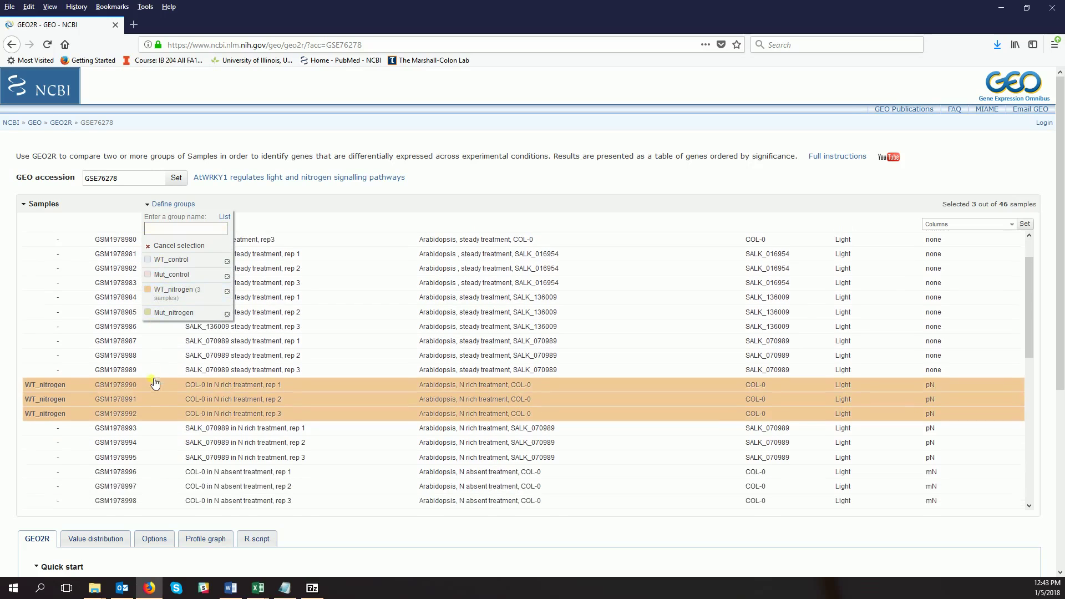
scroll(155, 384, "down", 2)
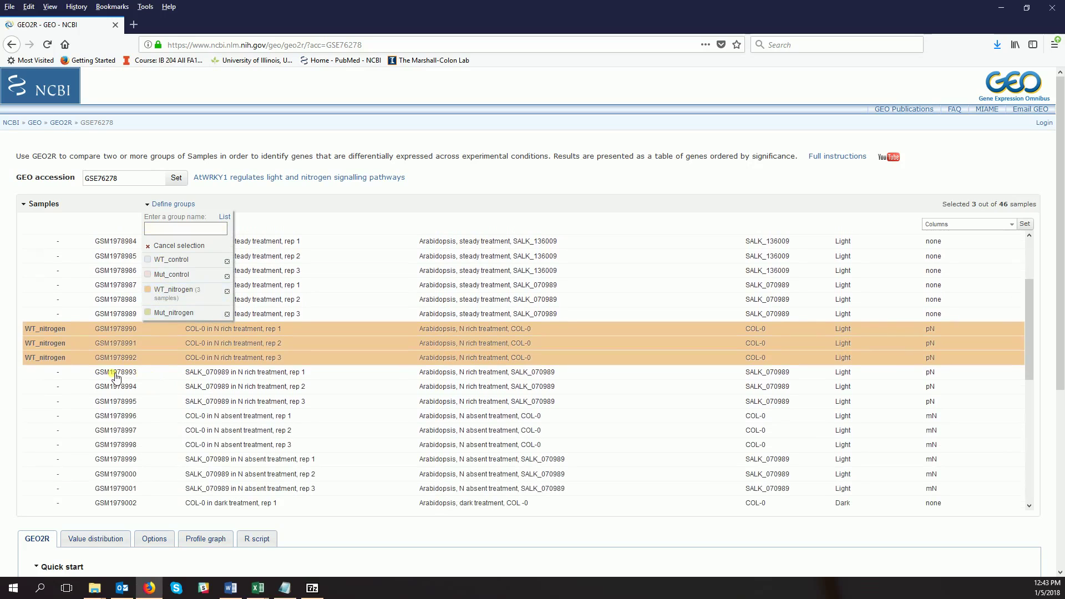
left_click_drag(115, 376, 115, 404)
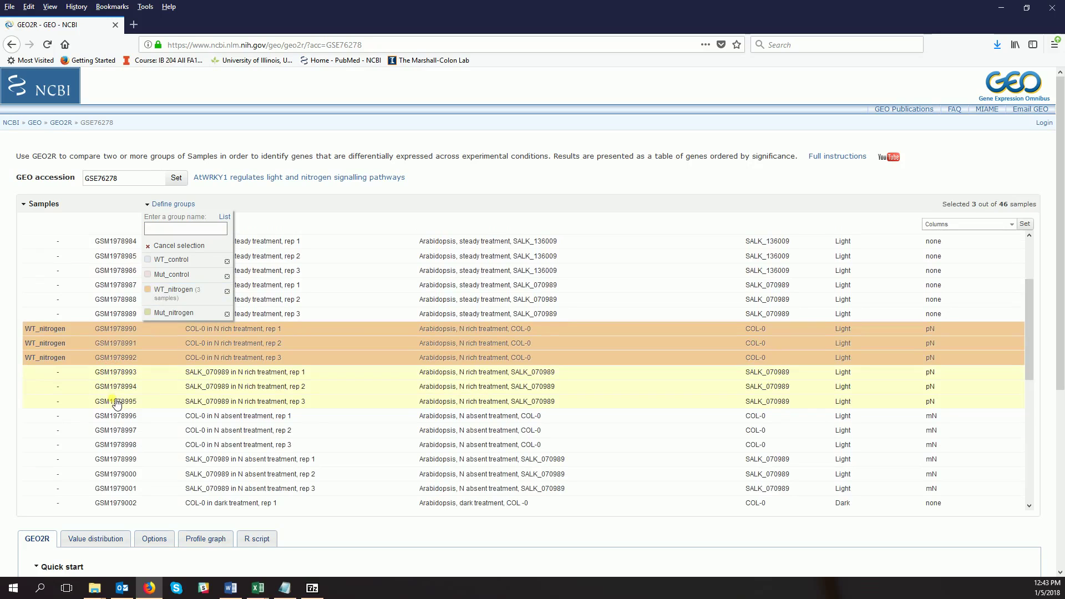
left_click(176, 314)
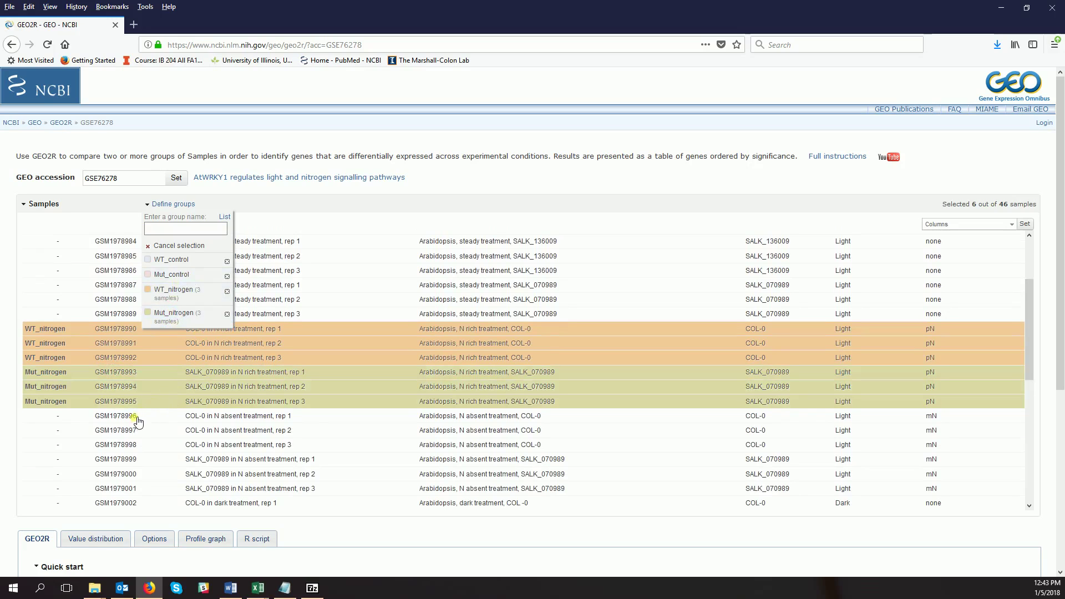
Assign the three COL-0 N absent samples to WT_control and the three SALK_070989 N absent samples to Mut_control
left_click_drag(139, 422, 137, 445)
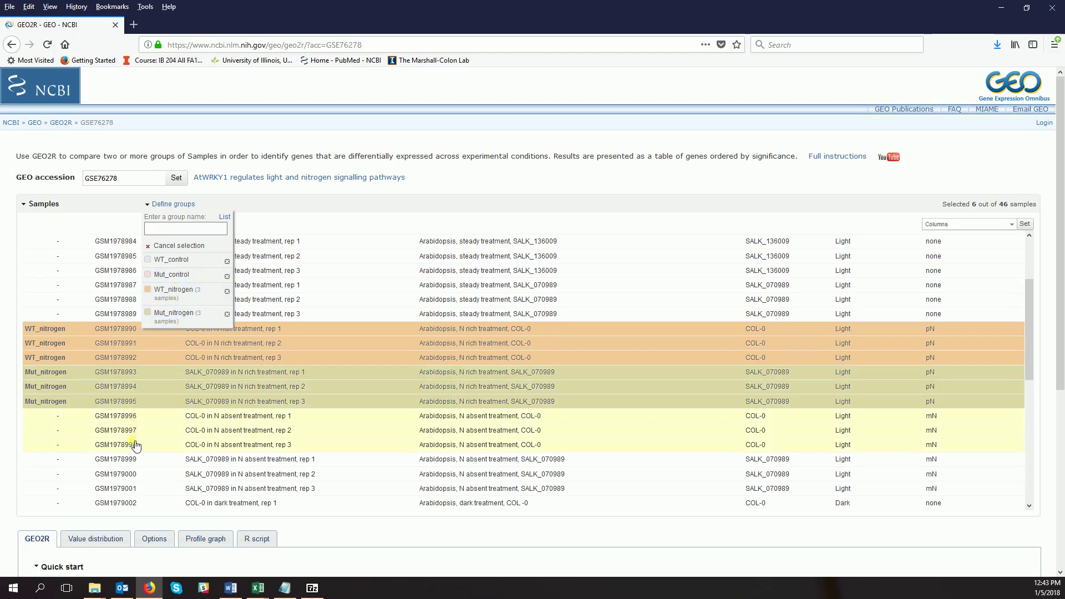
left_click(184, 263)
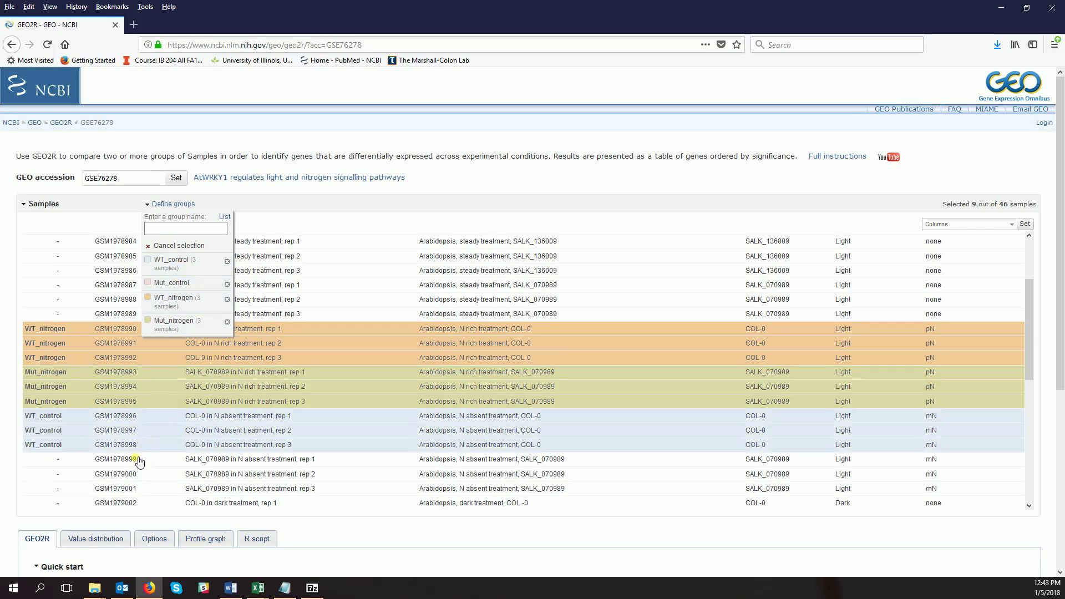
left_click_drag(140, 461, 142, 492)
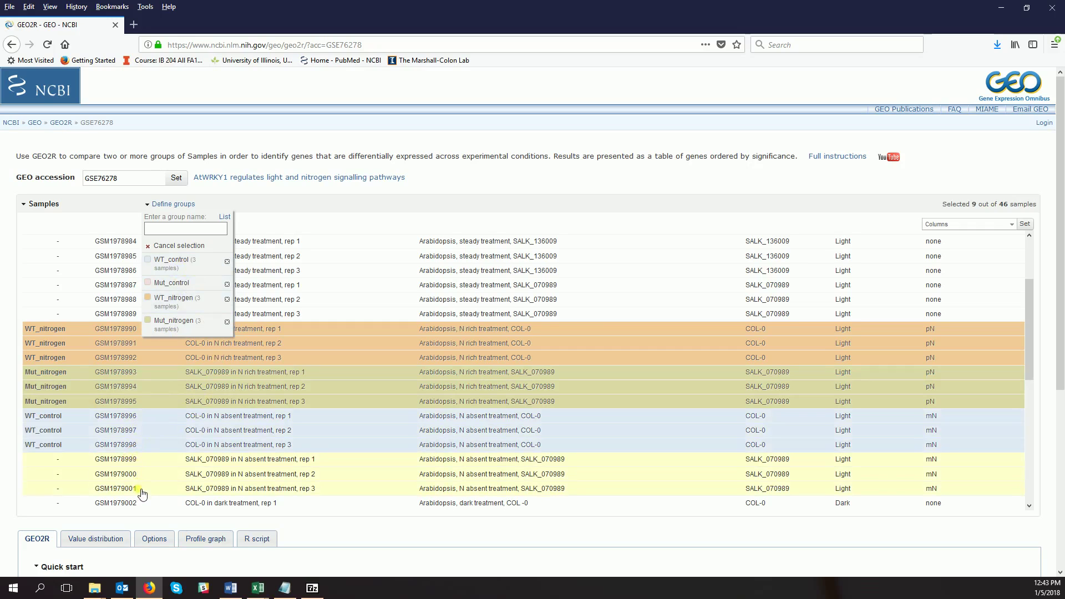
left_click(174, 284)
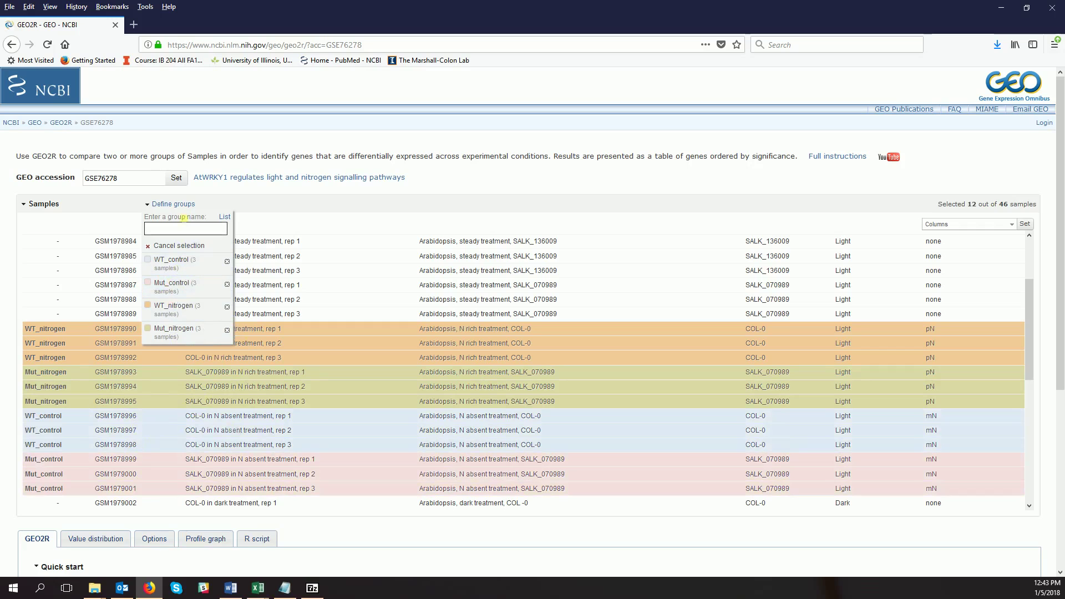
left_click(184, 207)
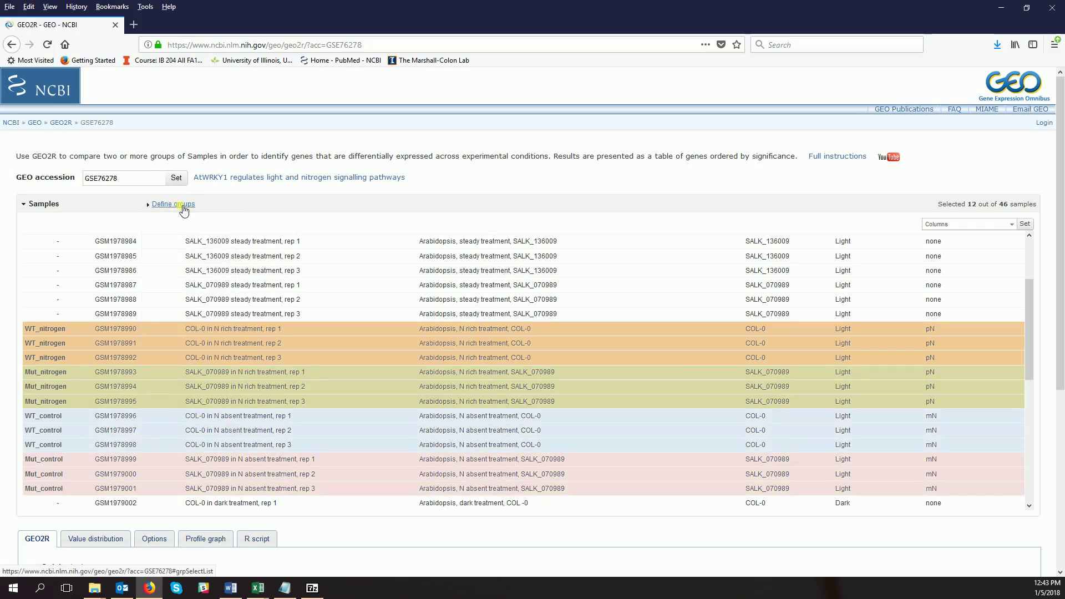
Review the P-value adjustment and log transformation options, and view the value distribution box plot of the selected samples
scroll(242, 247, "down", 5)
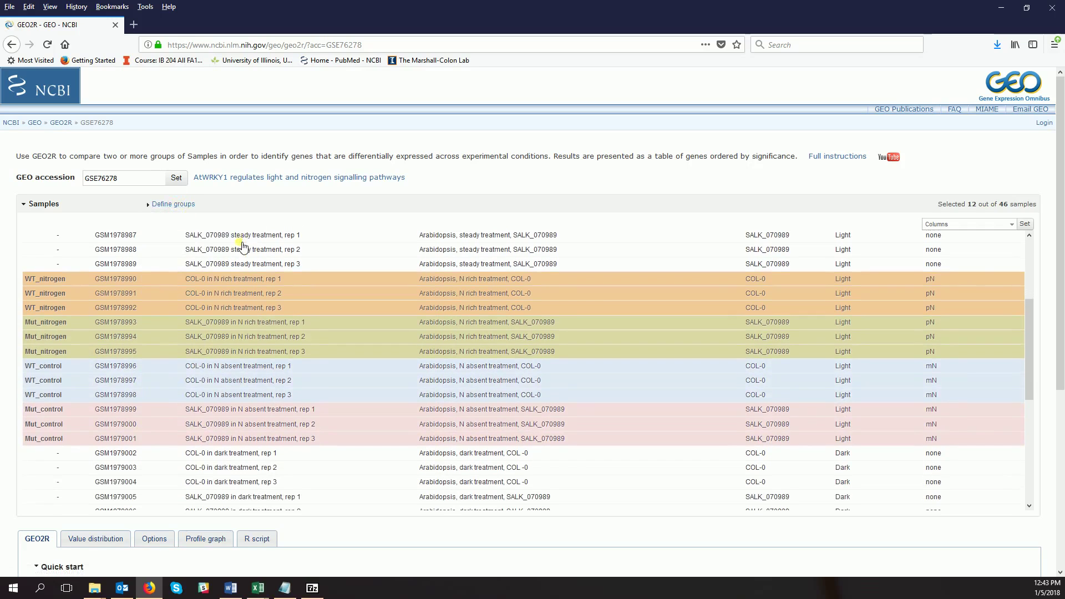
left_click(155, 539)
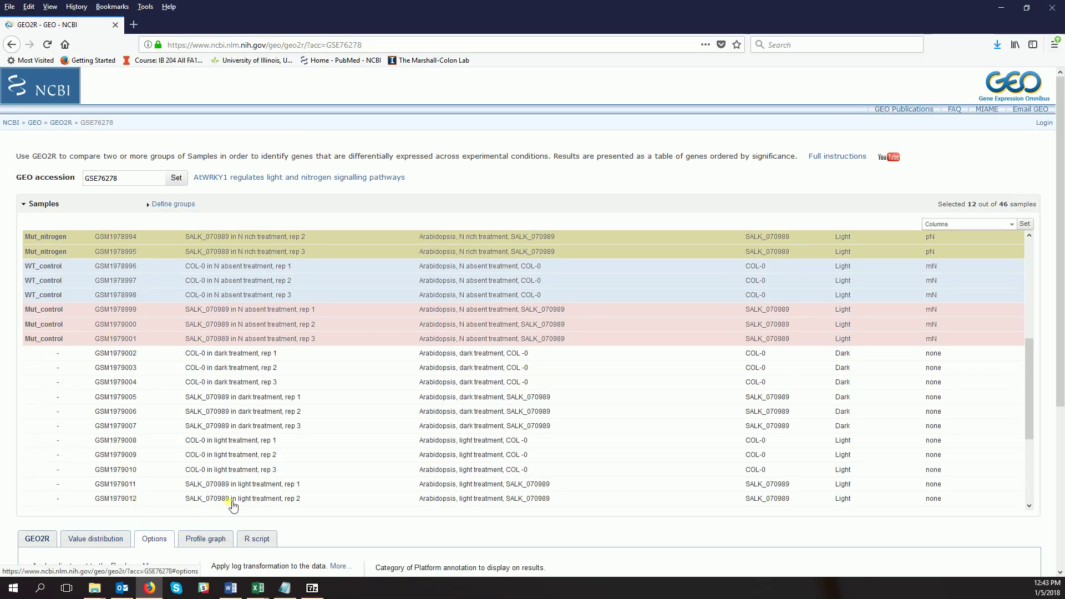
scroll(232, 497, "down", 5)
scroll(227, 426, "down", 3)
scroll(437, 546, "down", 3)
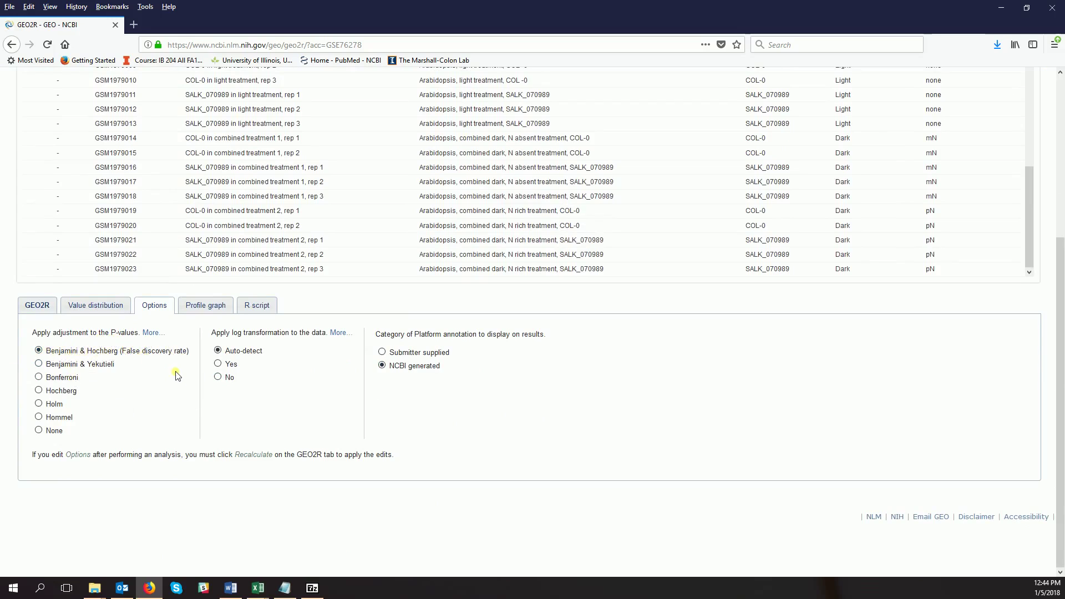
left_click(91, 307)
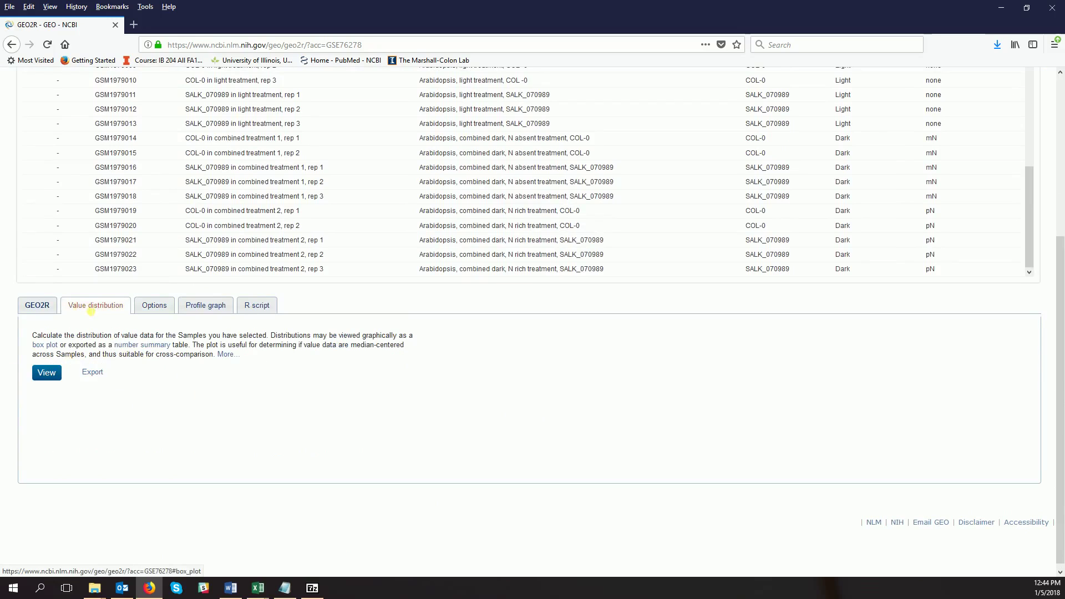
left_click(47, 373)
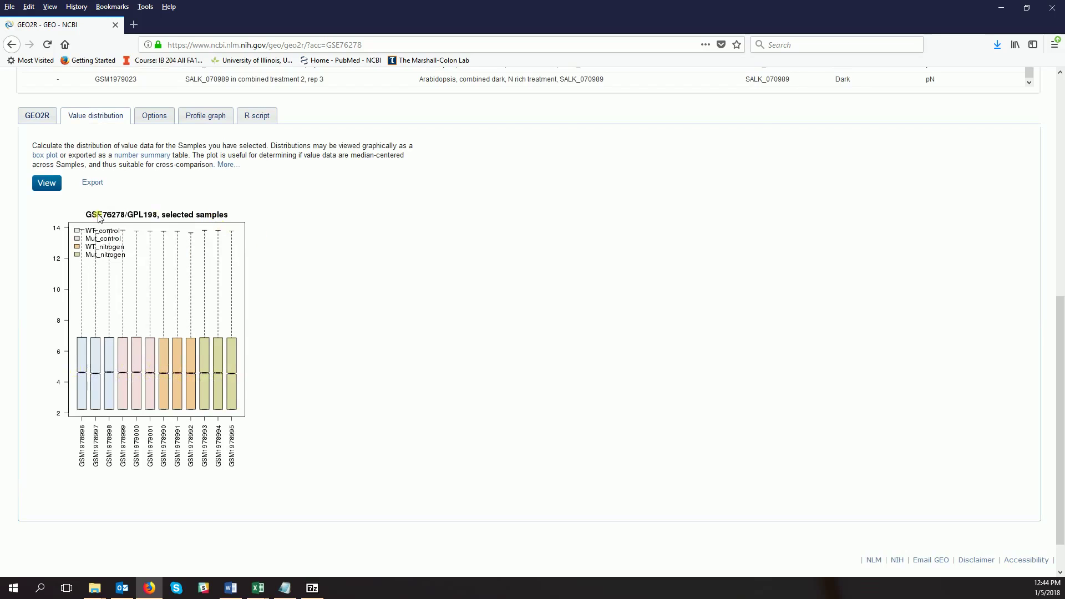
Run the GEO2R Top 250 calculation and open the complete results table as text
left_click(37, 116)
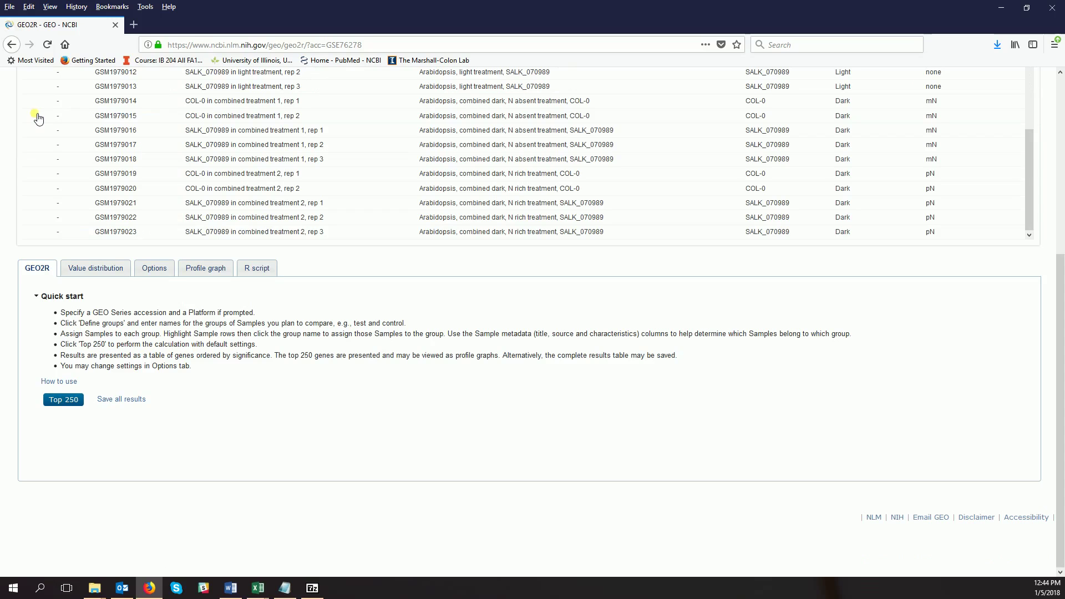
left_click(64, 400)
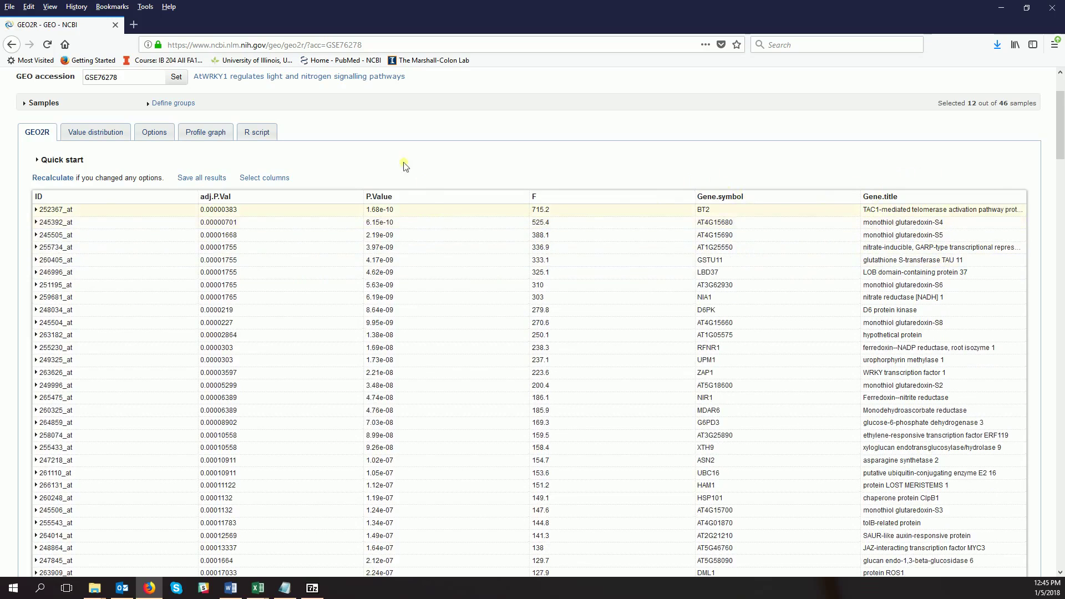
left_click(201, 179)
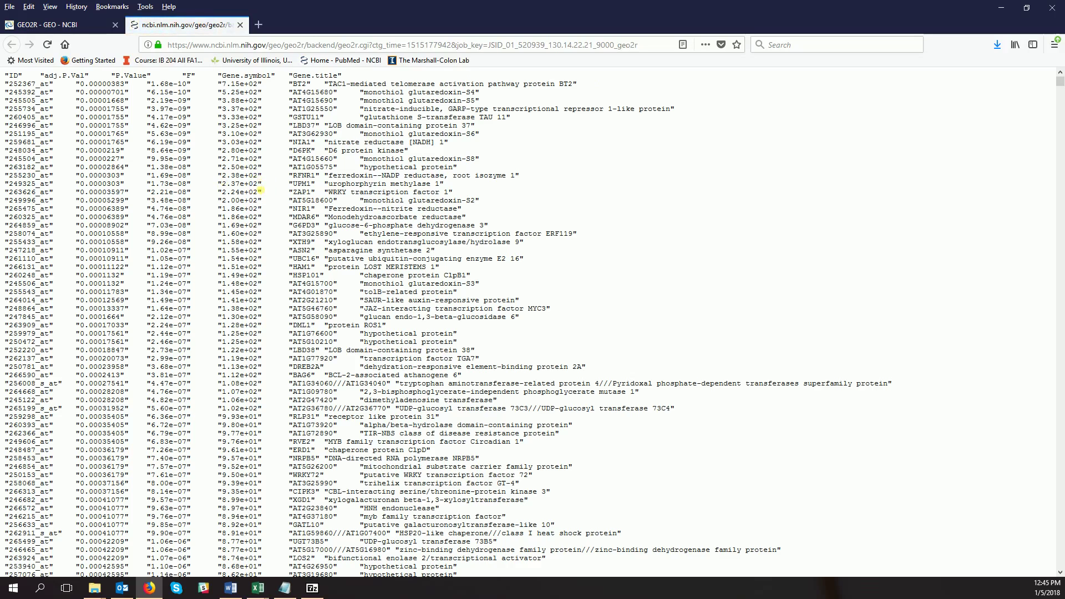
Copy the entire GEO2R results text from Firefox into the blank Notepad document
right_click(260, 190)
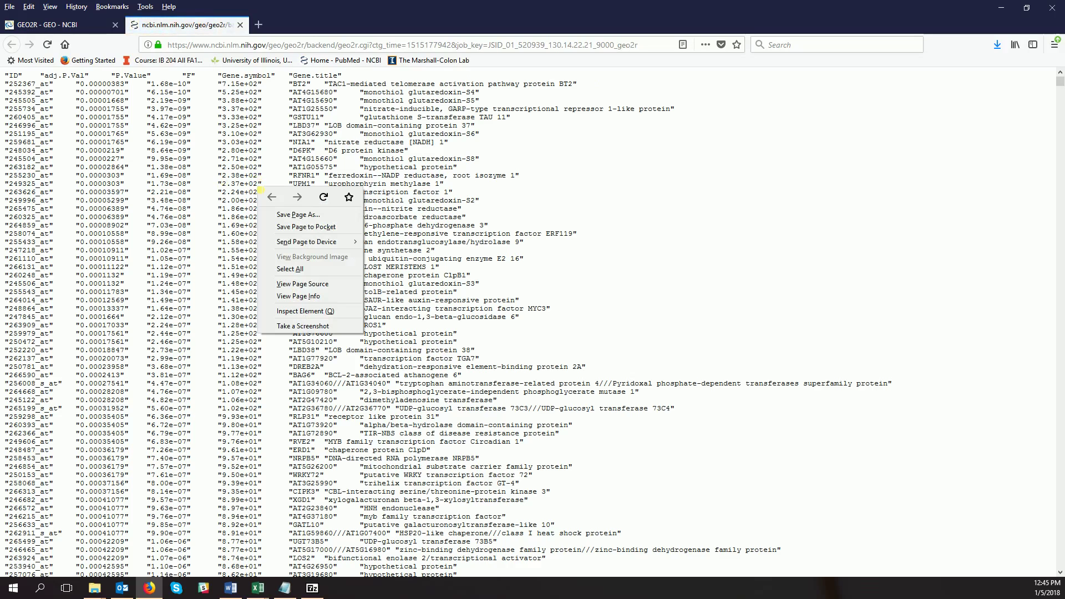
left_click(290, 269)
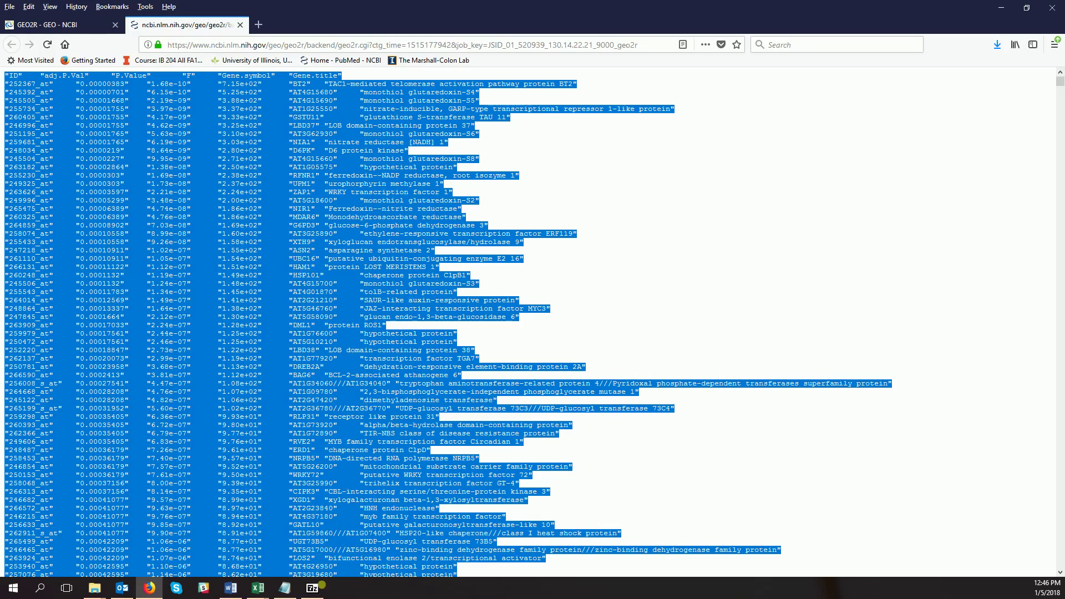
left_click(283, 590)
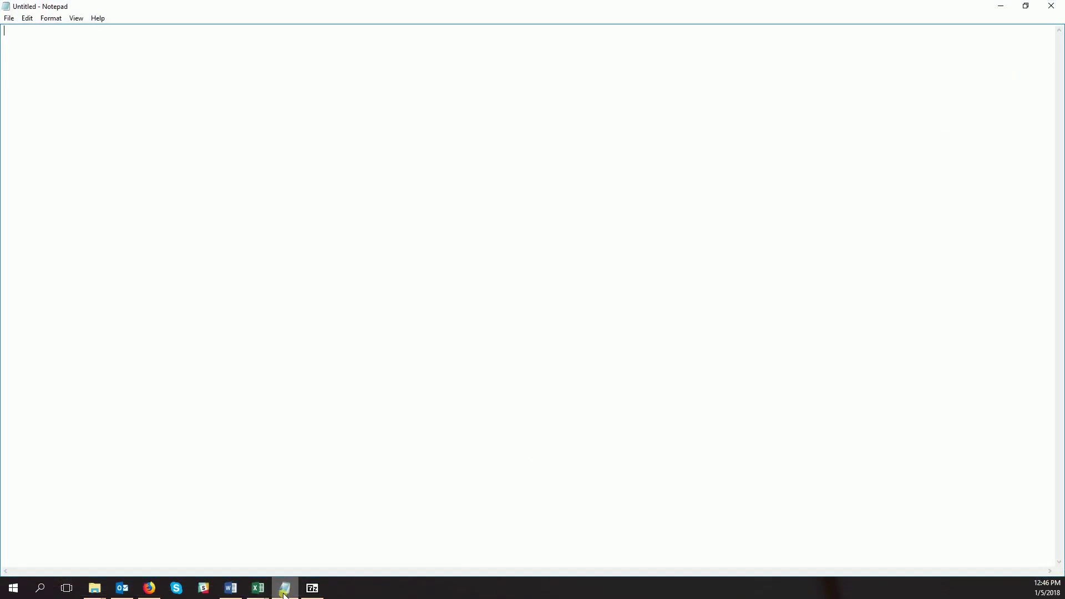
key("ctrl+v")
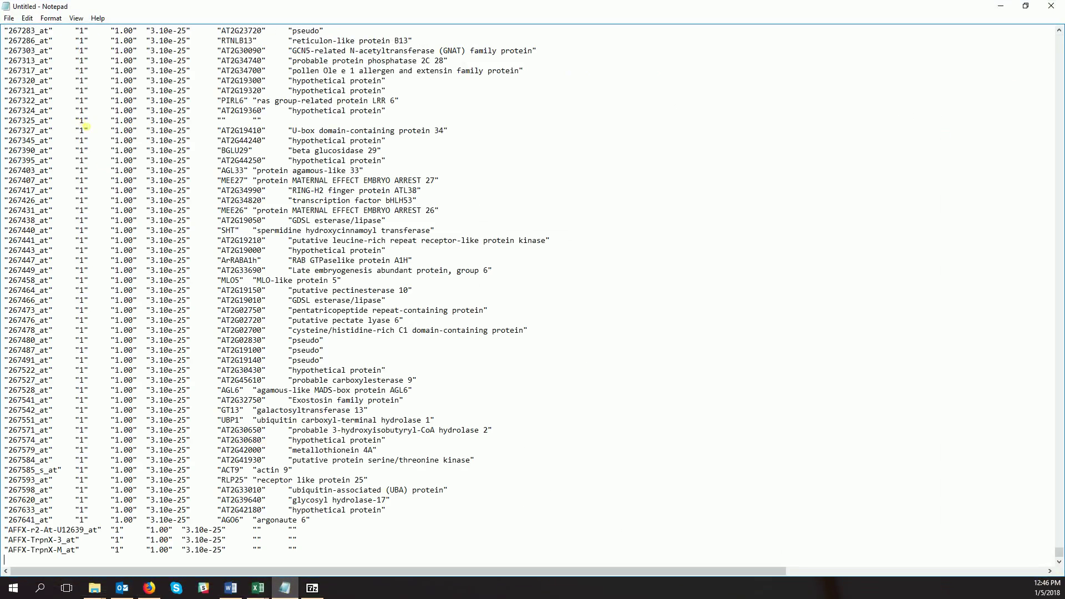
Save the pasted results in the Tutorial folder as a text document named DEGs_GEO2Ra
left_click(10, 19)
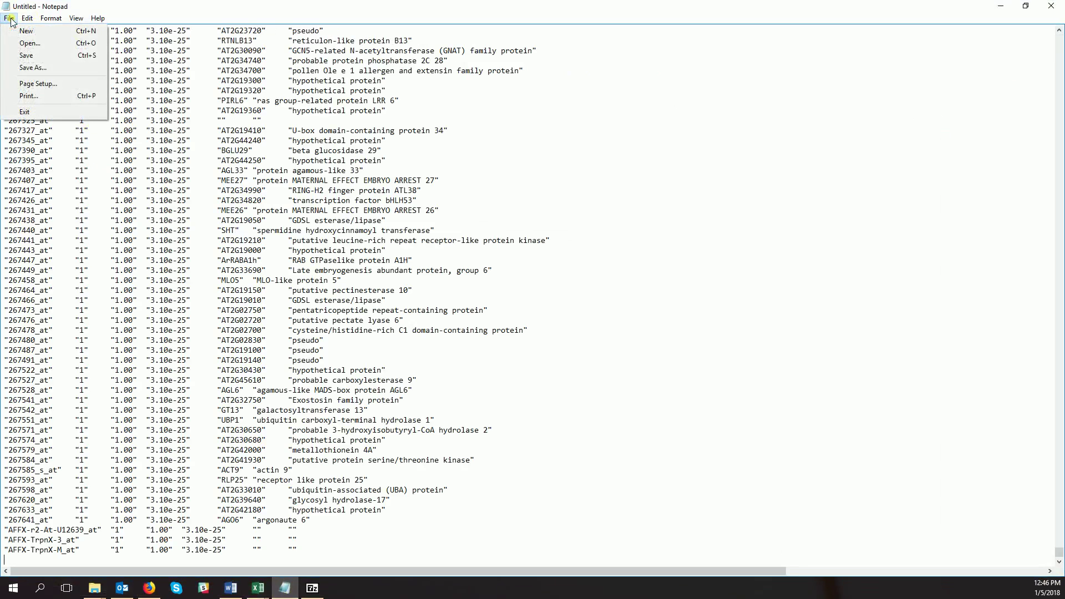
left_click(13, 68)
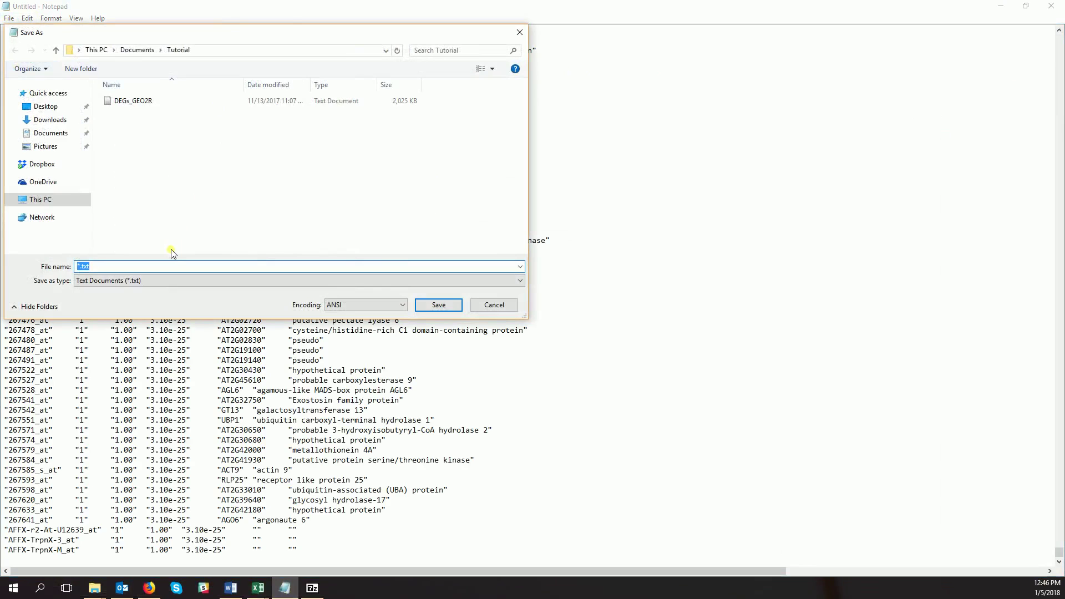
type("DEG")
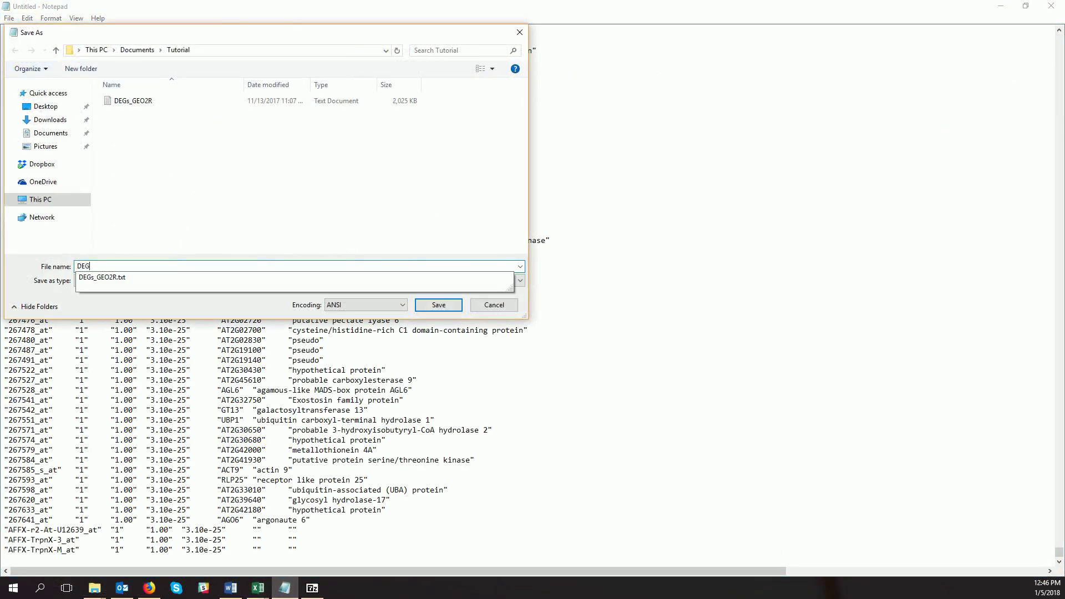
type("s_GEO2Ra")
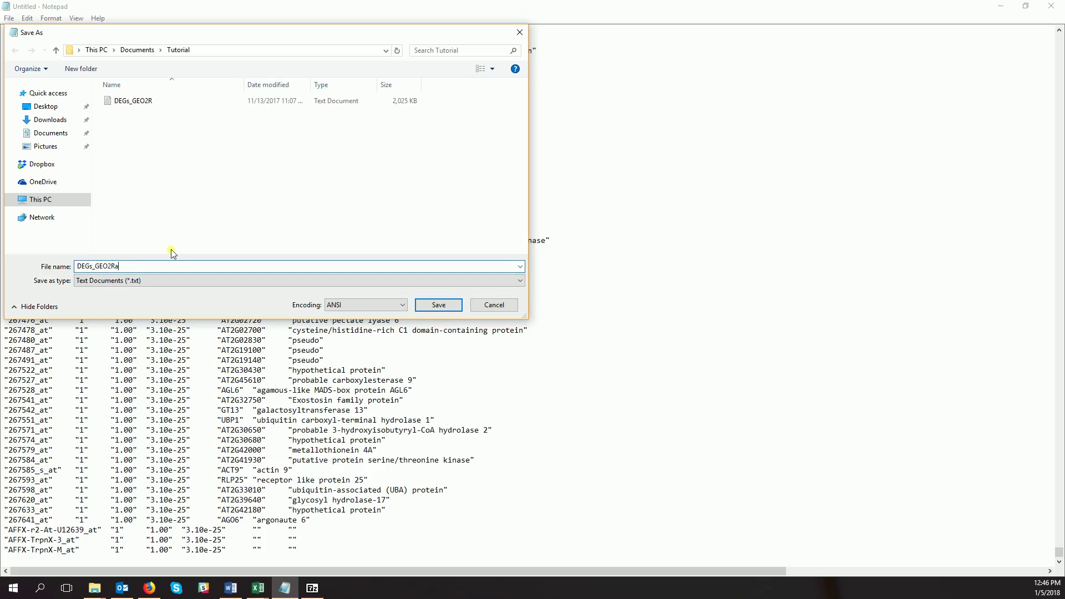
left_click(433, 305)
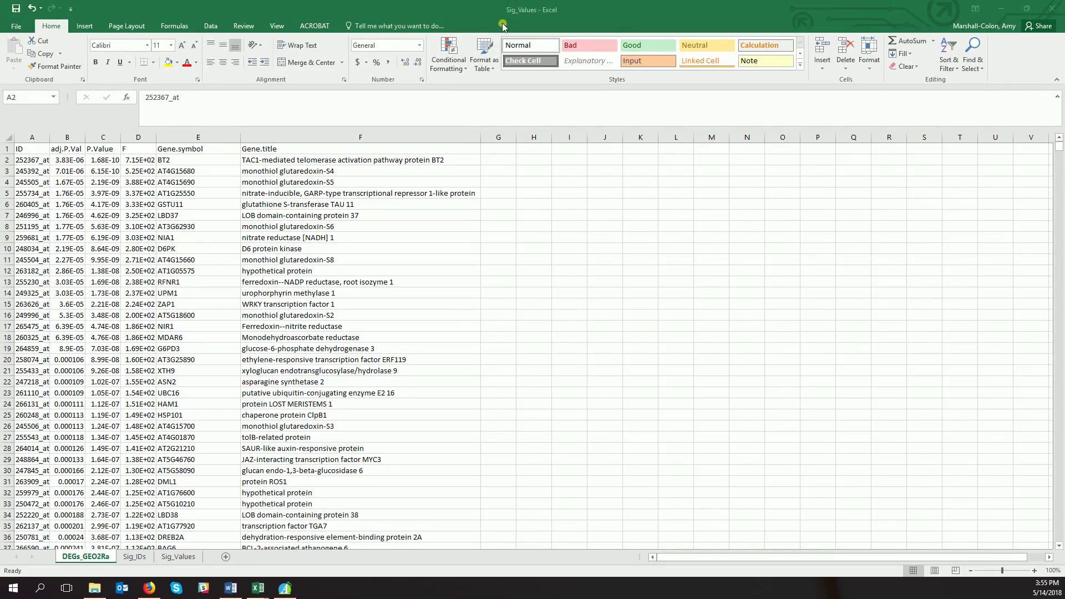
In the Excel workbook Sig_Values, look down the adj.P.Val column of the DEGs_GEO2Ra sheet for the last value below 0.01
left_click(77, 162)
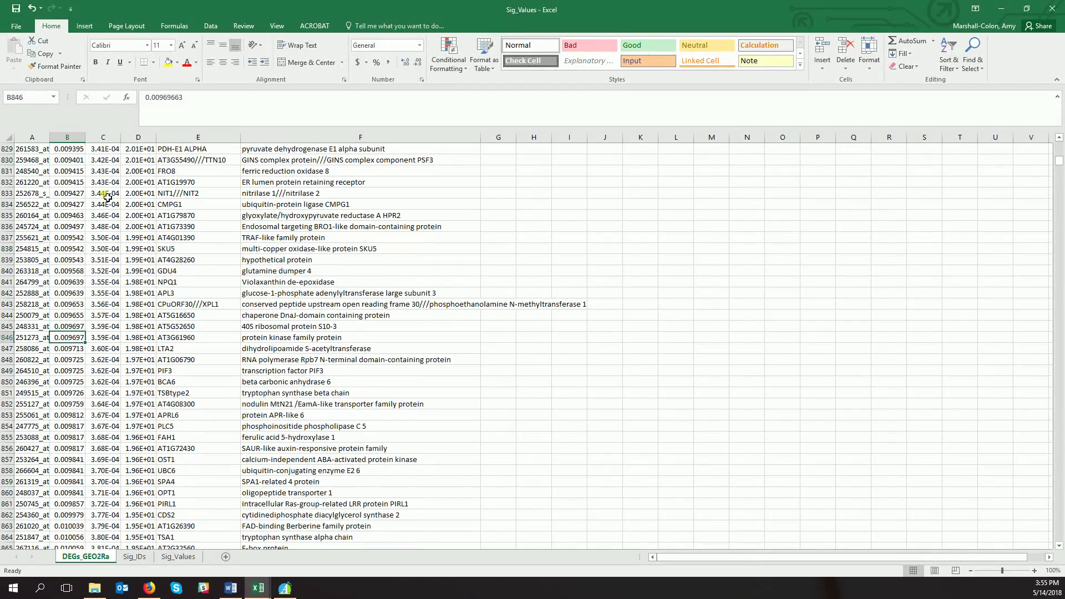
key("Down")
key("Down")
key("Down")
key("Down")
key("Down")
key("Down")
key("Down")
key("Down")
key("Down")
key("Down")
key("Down")
key("Down")
key("Down")
key("Down")
key("Down")
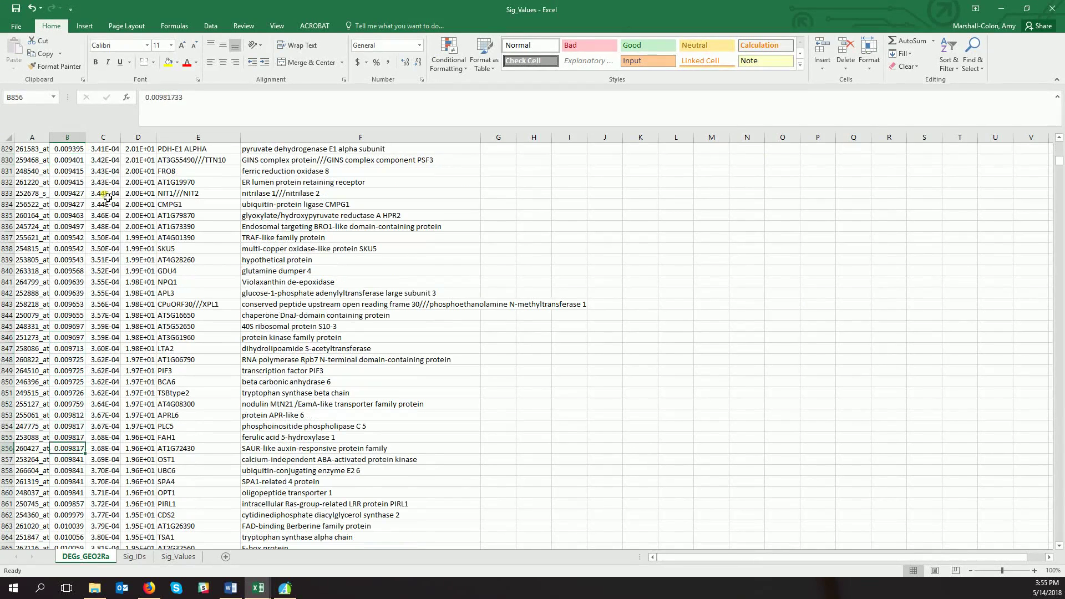
key("Down")
key("Down")
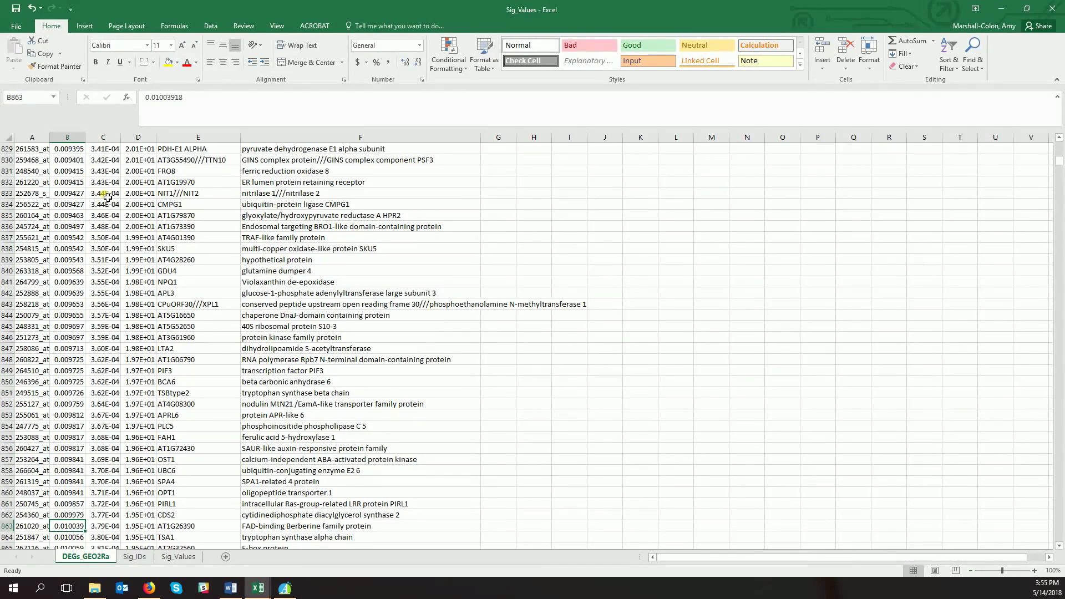
key("Up")
Copy the IDs in column A from row 862 up to the header and paste them into the Sig_IDs sheet at A1
key("Left")
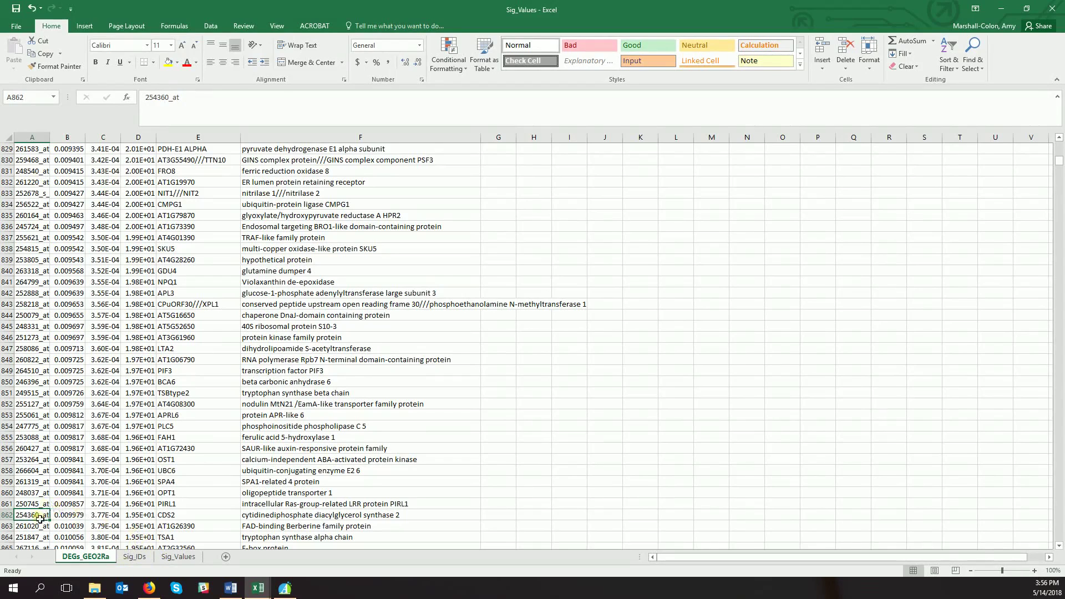
key("End")
key("shift+Up")
key("ctrl+c")
left_click(134, 556)
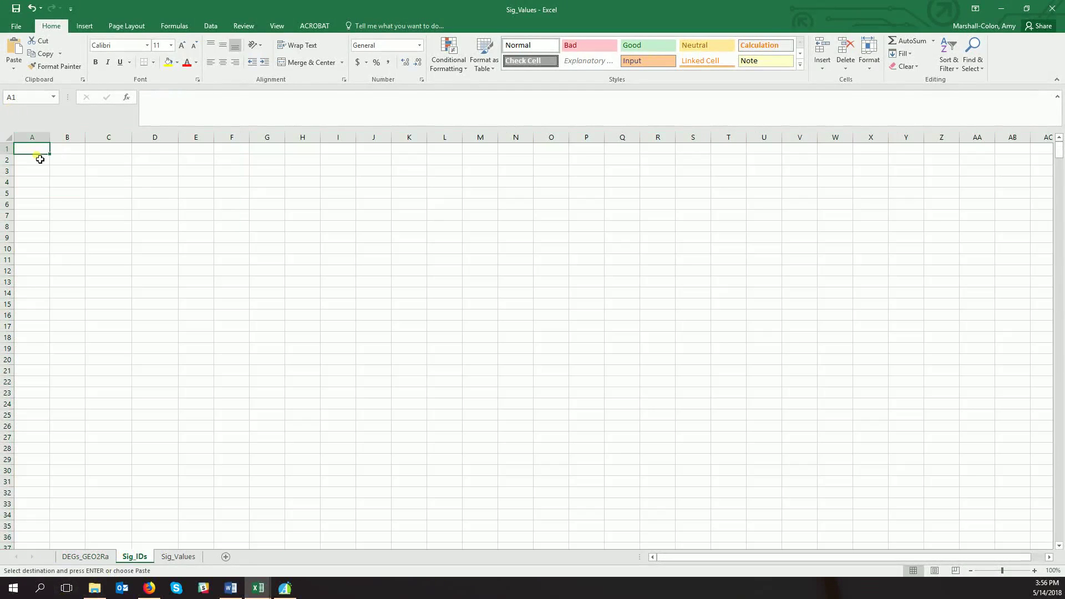
key("ctrl+v")
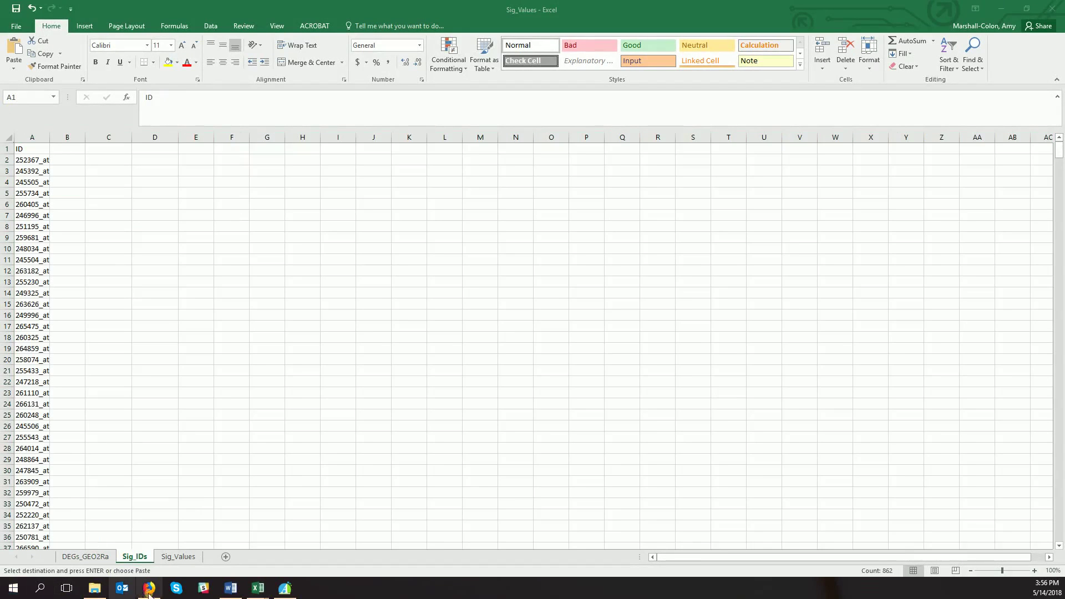
Switch to the GSE76278_series_matrix workbook and go to the ID_REF header in row 72 of its full data sheet
mouse_move(248, 582)
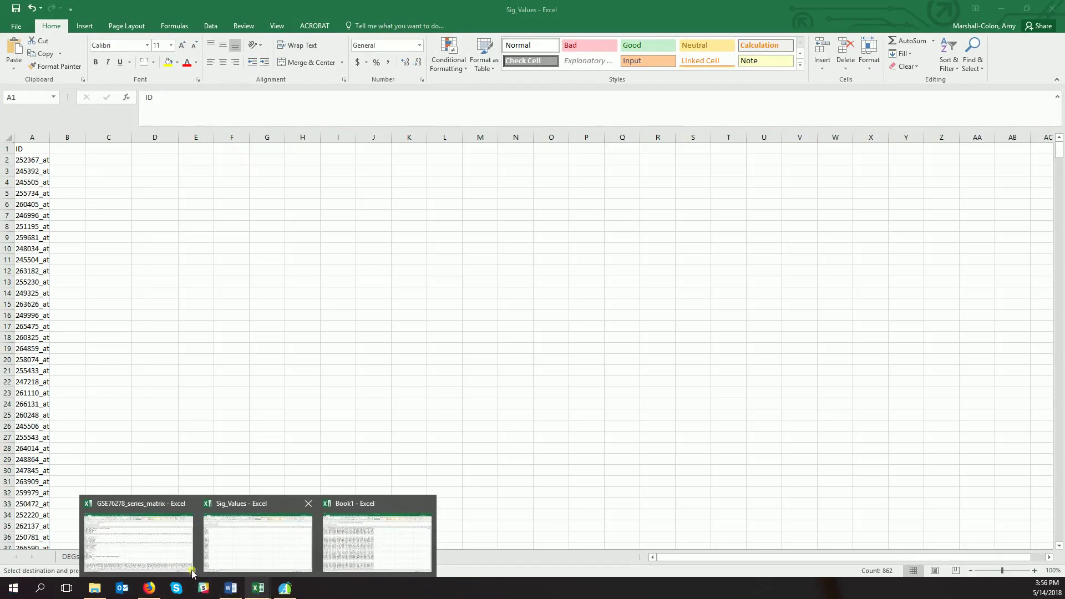
left_click(106, 546)
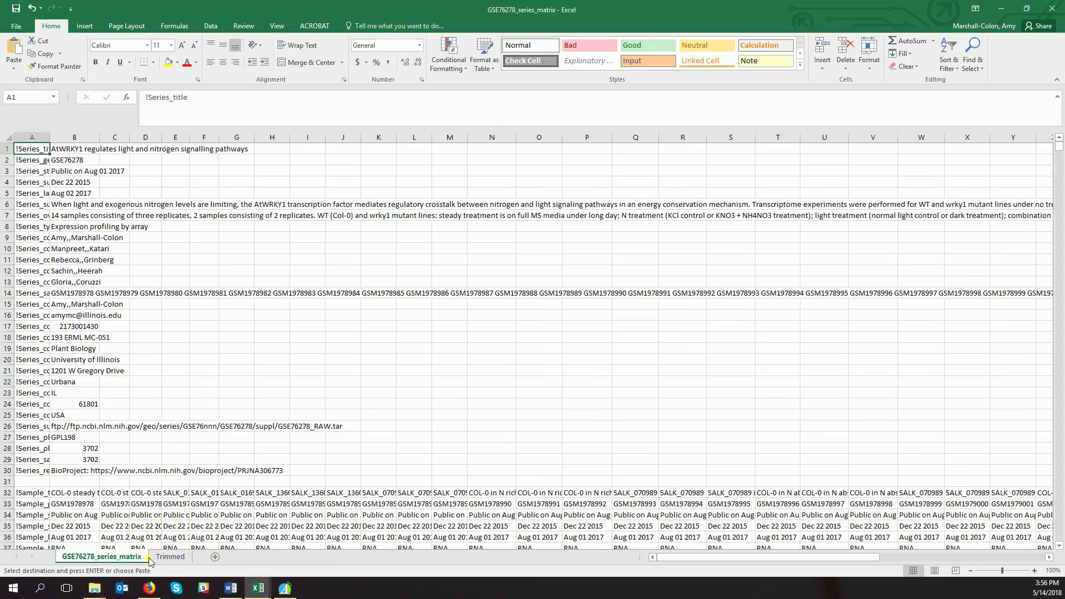
scroll(202, 460, "down", 13)
scroll(202, 462, "down", 8)
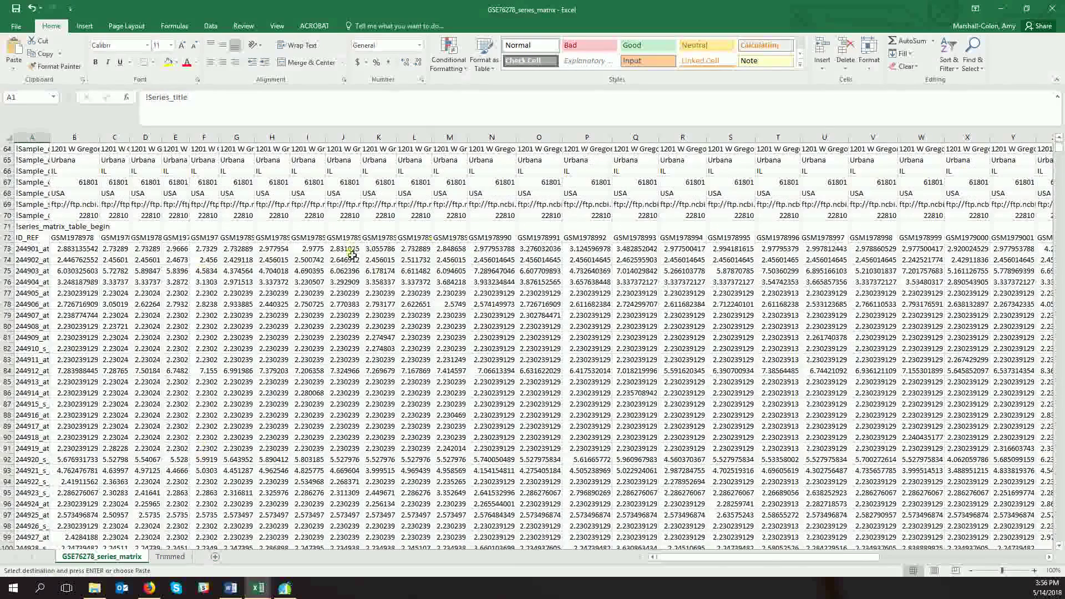
Copy the expression data for samples GSM1978990 to GSM1979001, from the row 72 headers down to the last data row
left_click(482, 244)
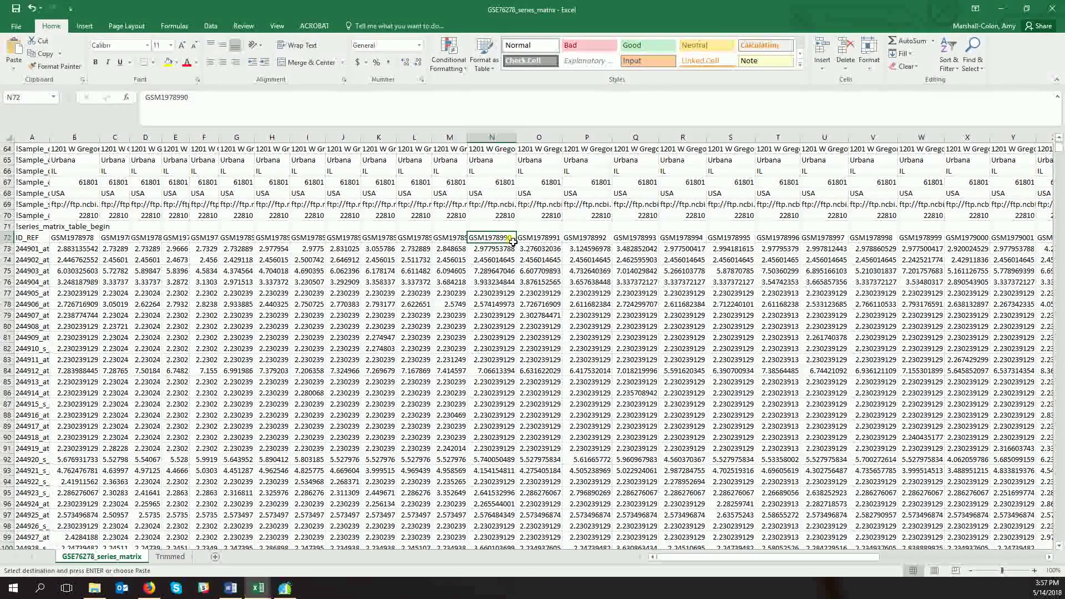
key("shift+Right")
key("shift+Right")
key("shift+Right")
key("shift+Right")
key("shift+Right")
key("shift+Right")
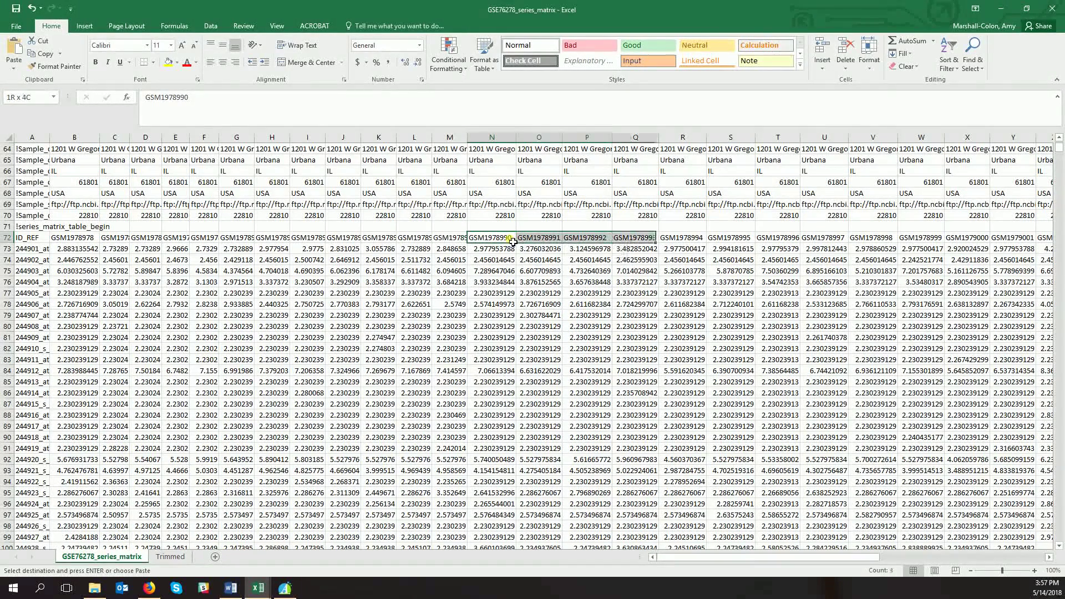
key("shift+Right")
key("shift+Right")
key("shift+Right")
key("shift+Right")
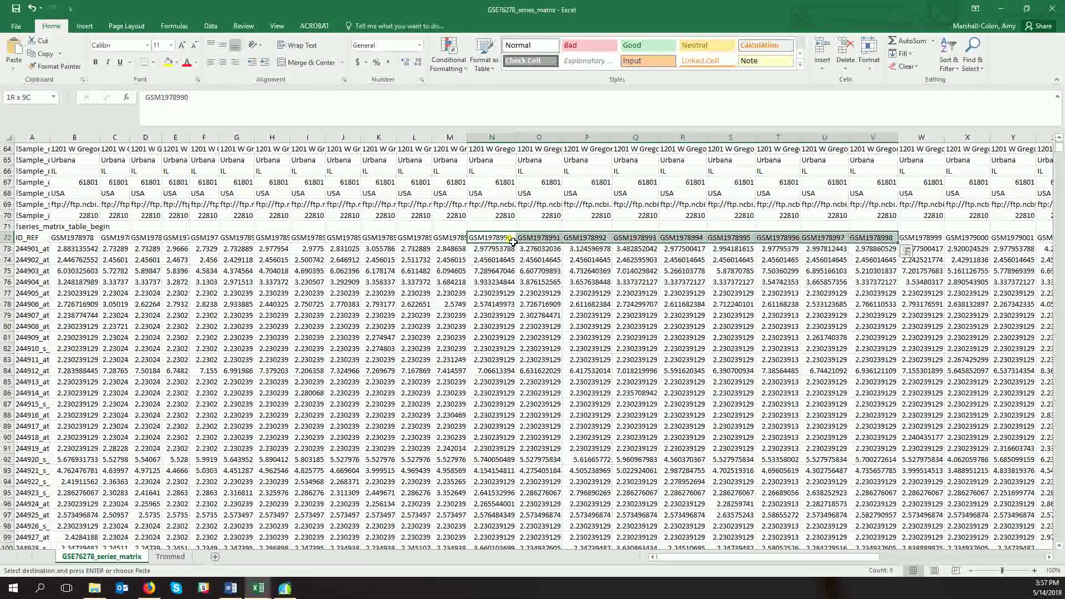
key("shift+Right")
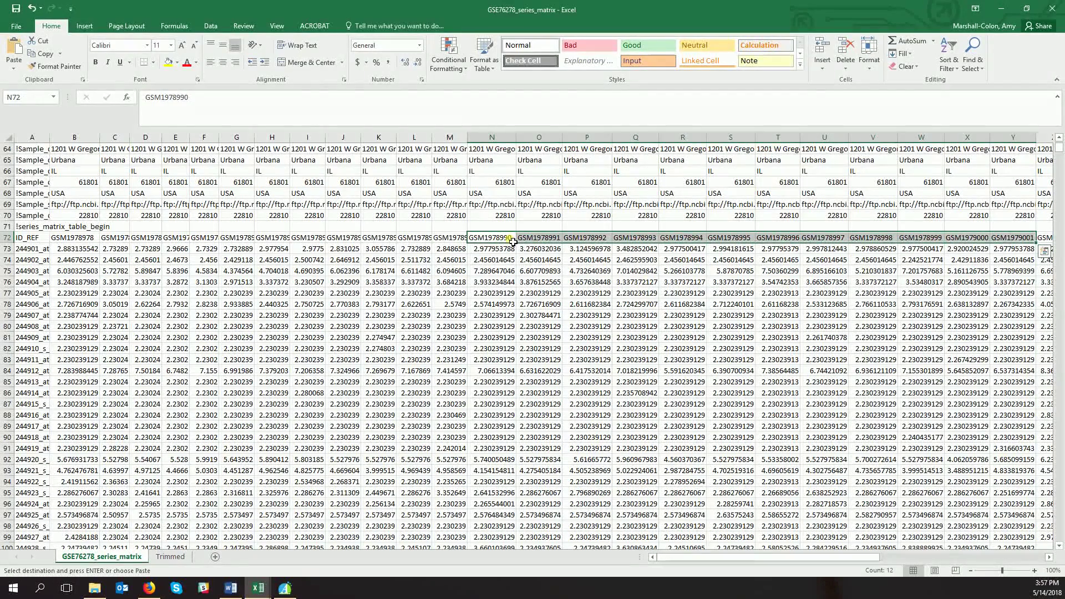
key("ctrl+shift+Down")
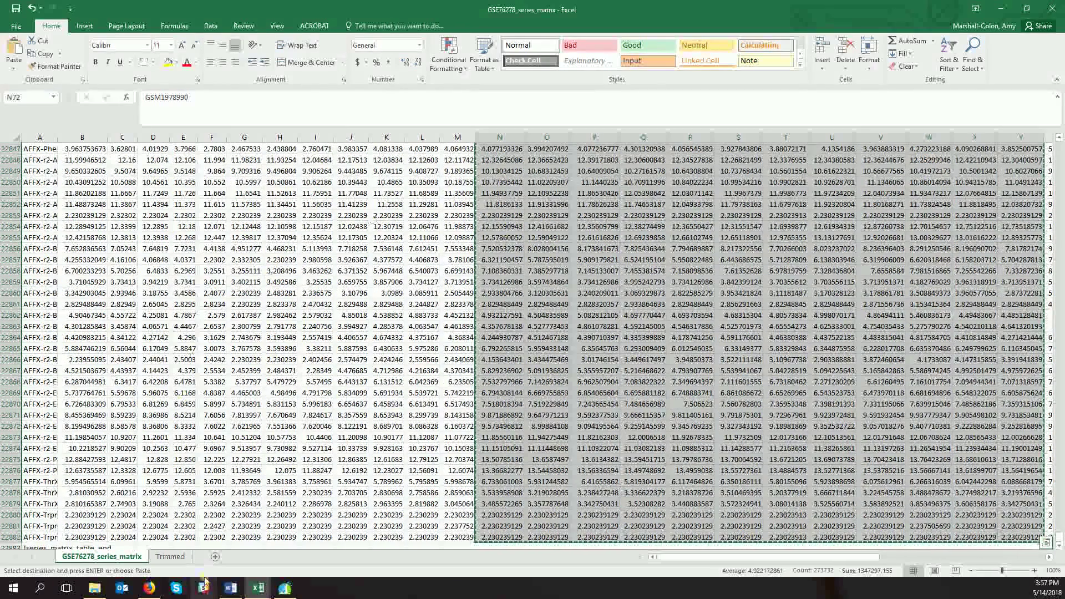
Copy the sample headers B1:M1 from the Trimmed sheet and paste them at B1 of Sig_IDs in the Sig_Values workbook
left_click(170, 556)
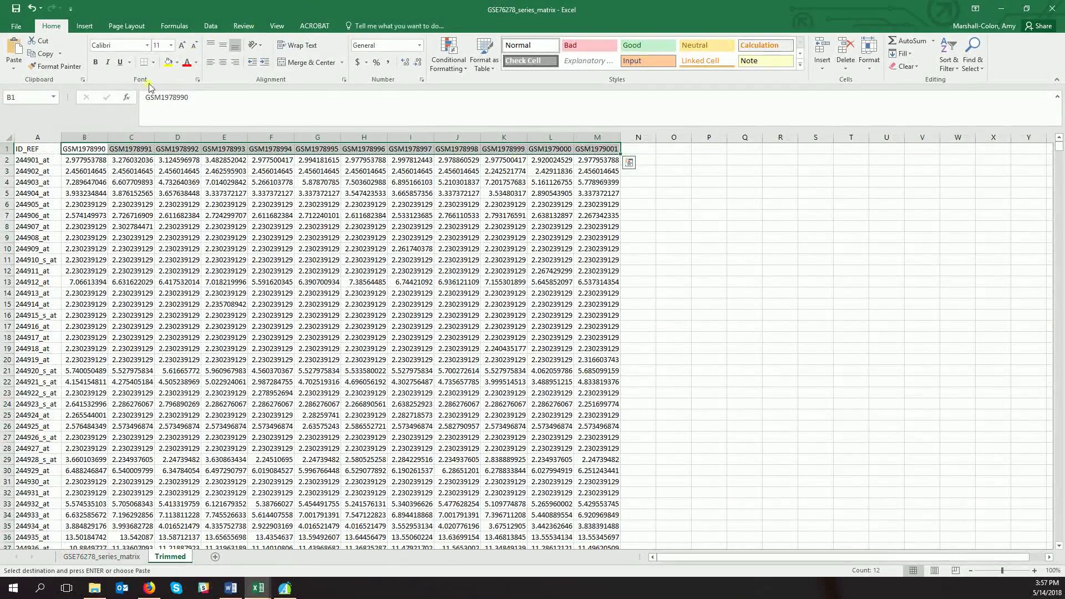
left_click(36, 149)
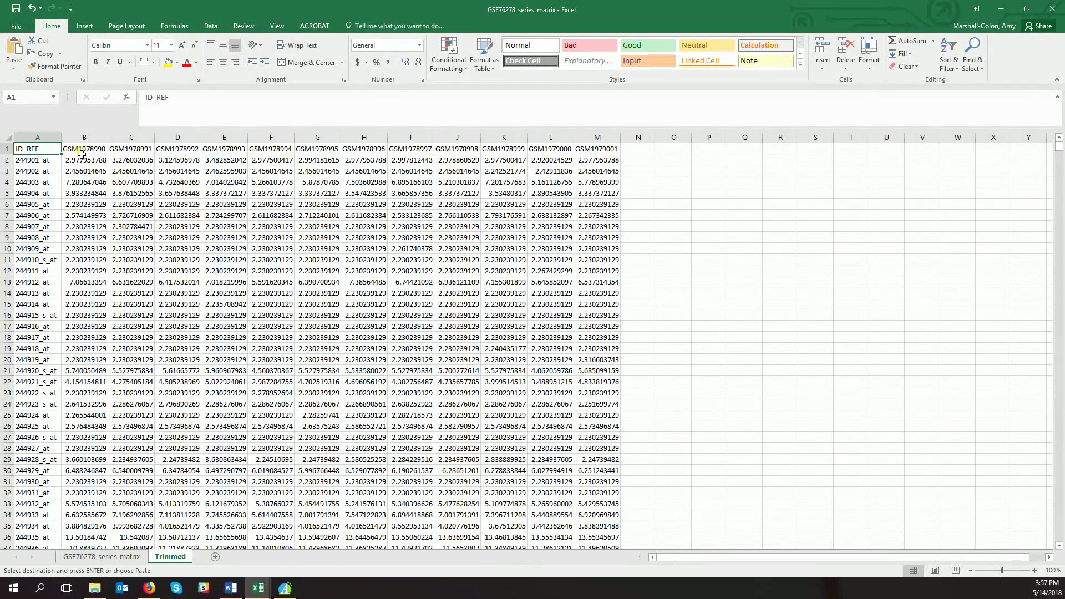
left_click_drag(82, 153, 584, 150)
key("ctrl+c")
mouse_move(257, 588)
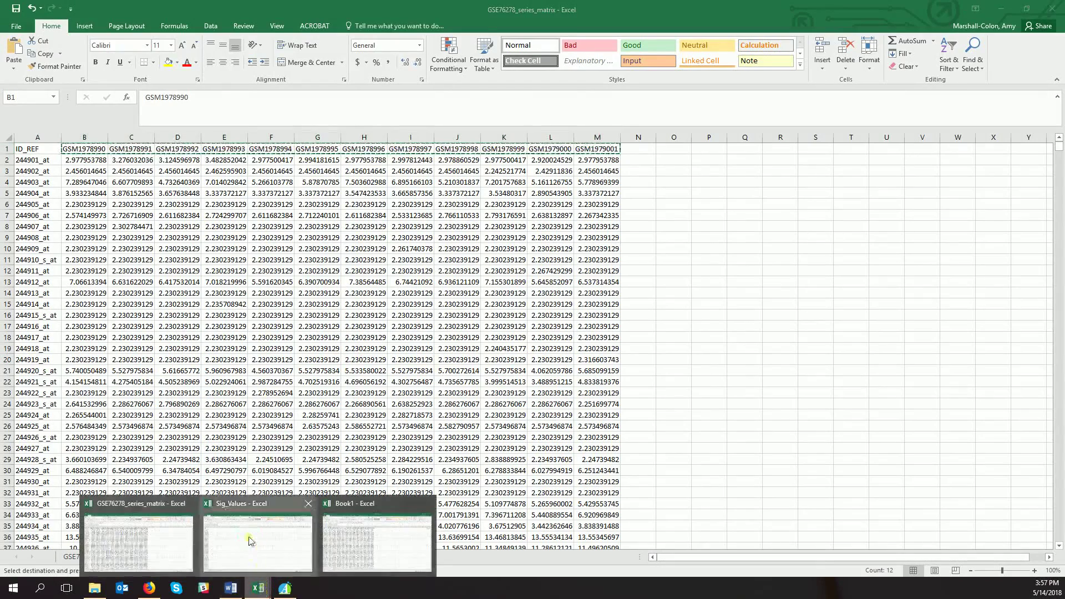
left_click(258, 541)
left_click(71, 151)
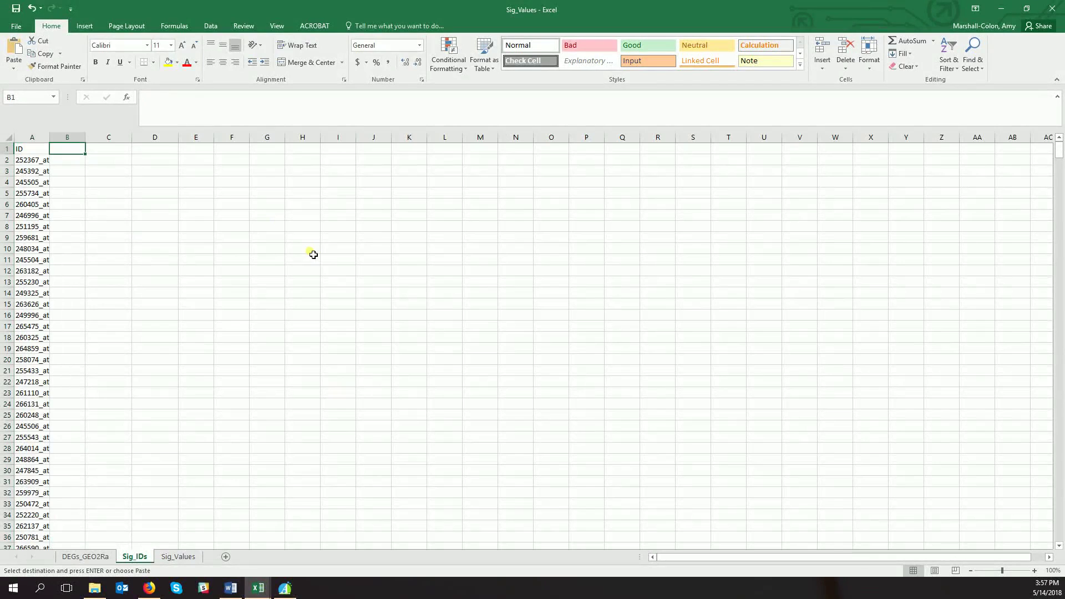
key("ctrl+v")
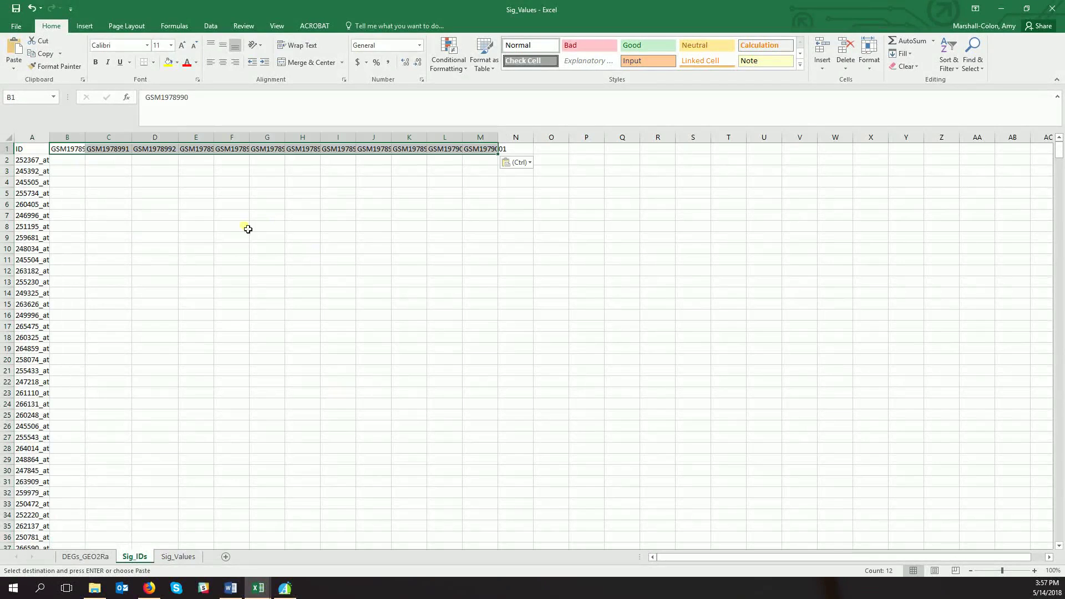
Start a VLOOKUP formula in B2 of the Sig_IDs sheet with A2 as the lookup value
left_click(63, 161)
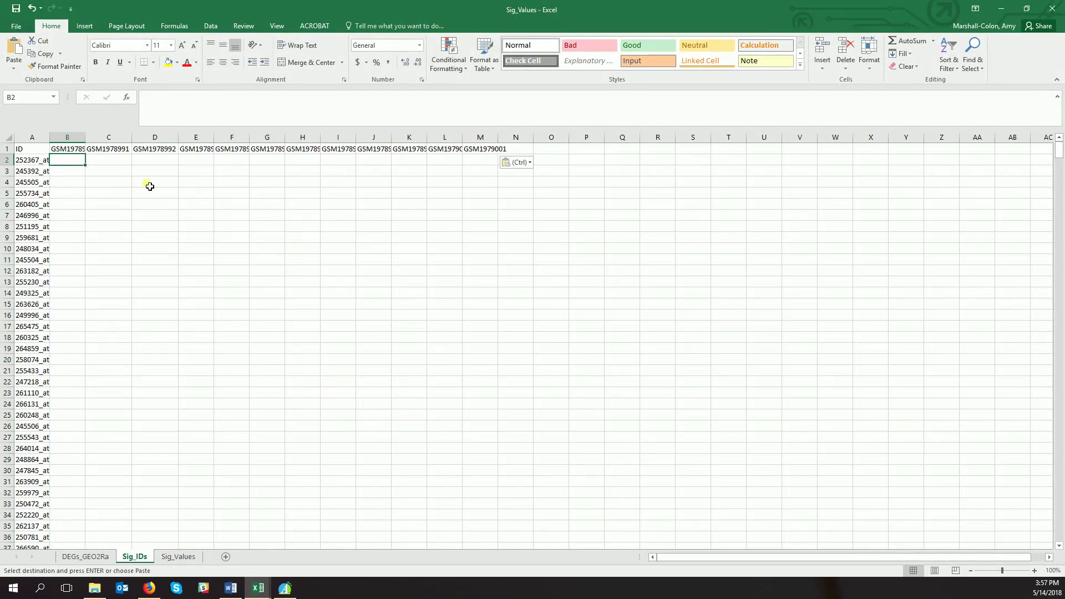
type("=VLO")
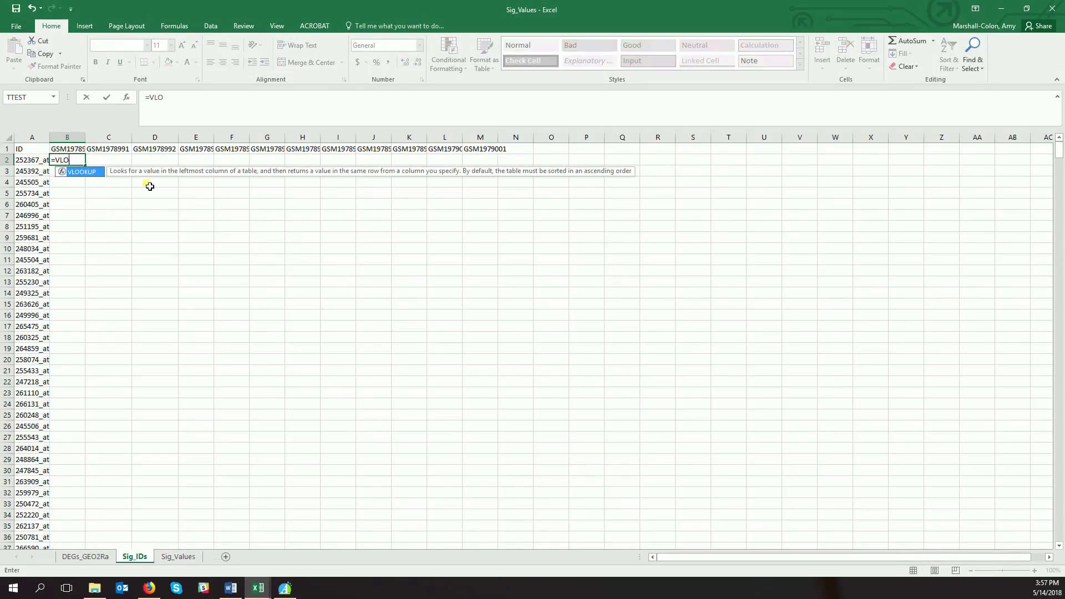
type("OKUP(")
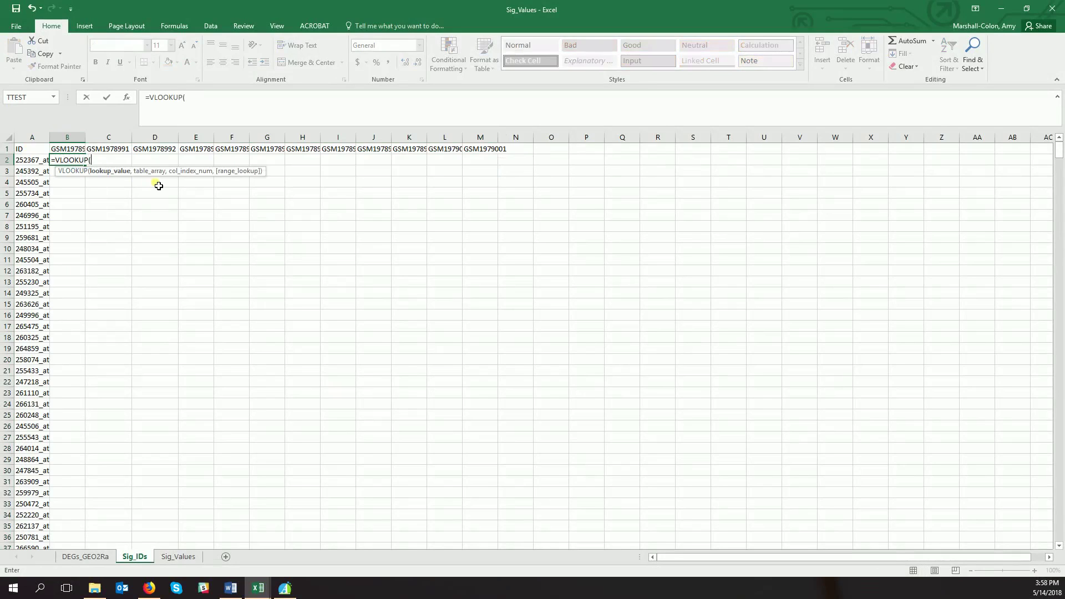
left_click(43, 162)
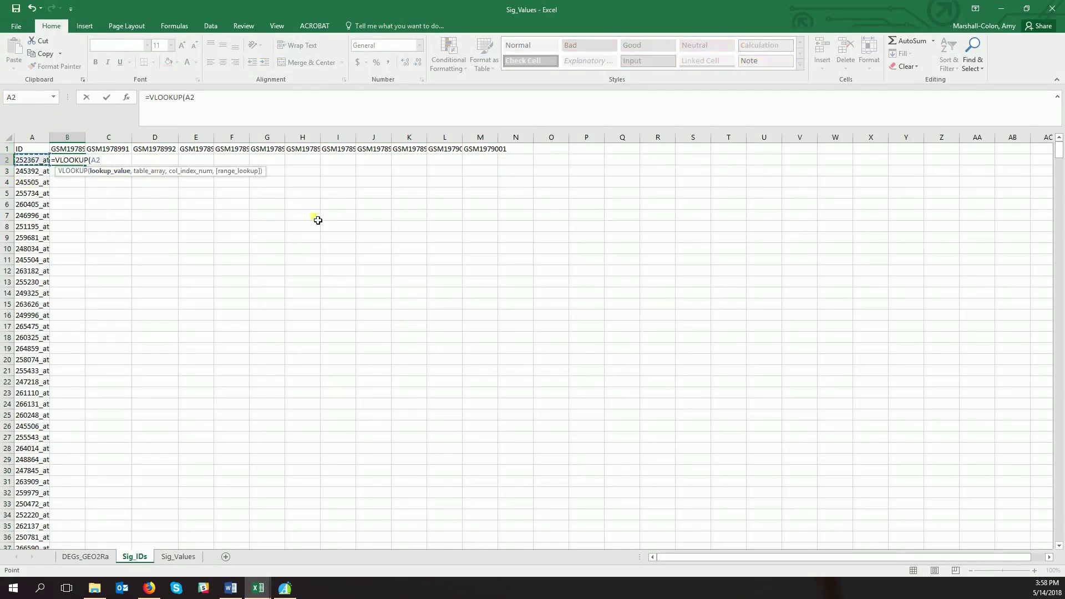
type(",")
Complete the VLOOKUP with the entire Trimmed sheet of GSE76278_series_matrix as the table array, column index 2 and range lookup 0
mouse_move(262, 592)
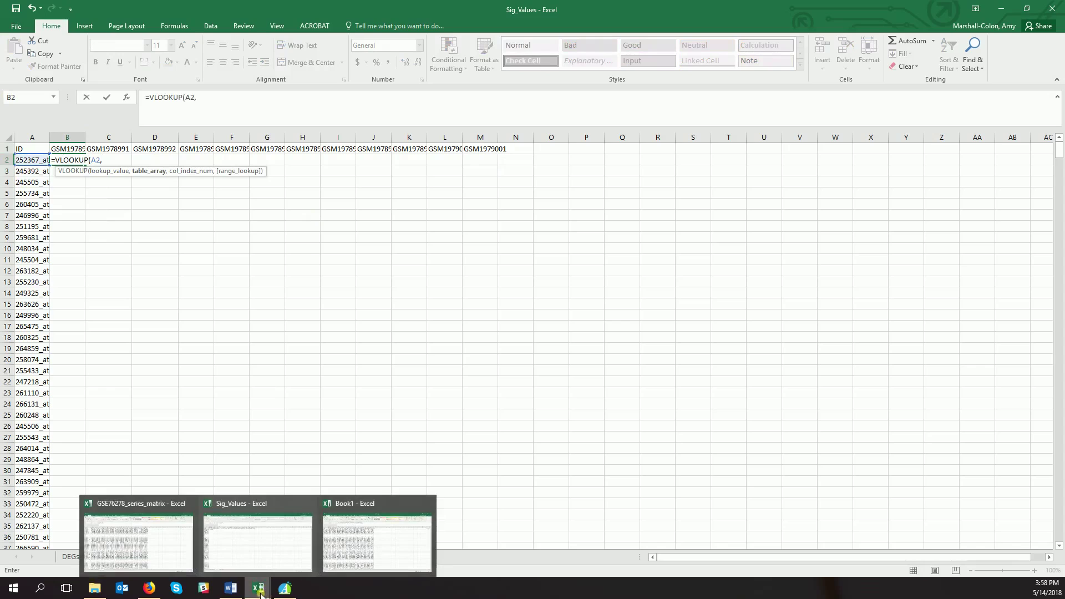
left_click(261, 592)
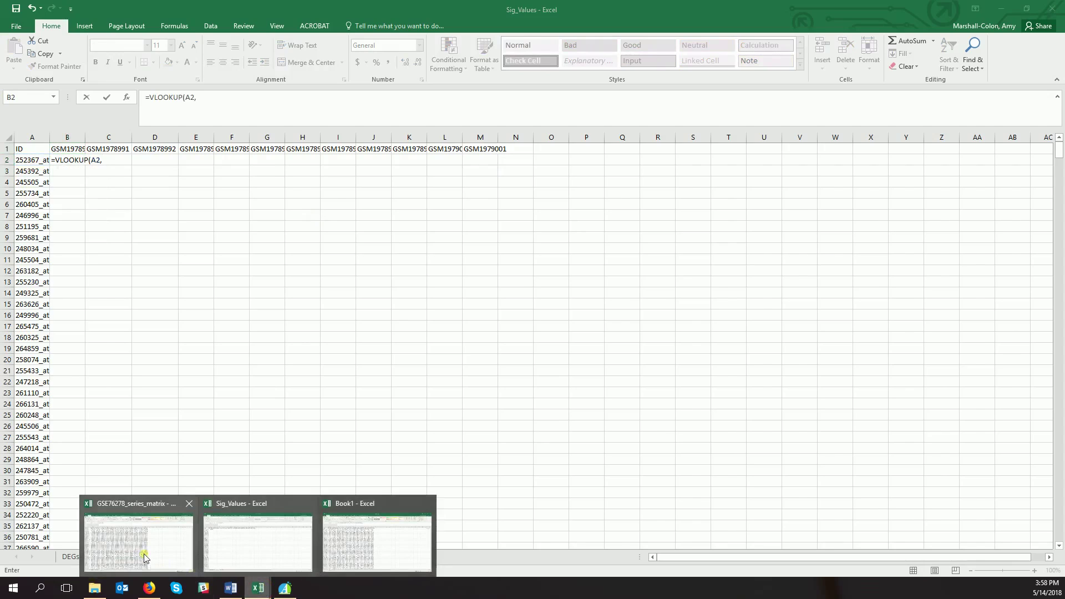
left_click(167, 566)
left_click(1028, 8)
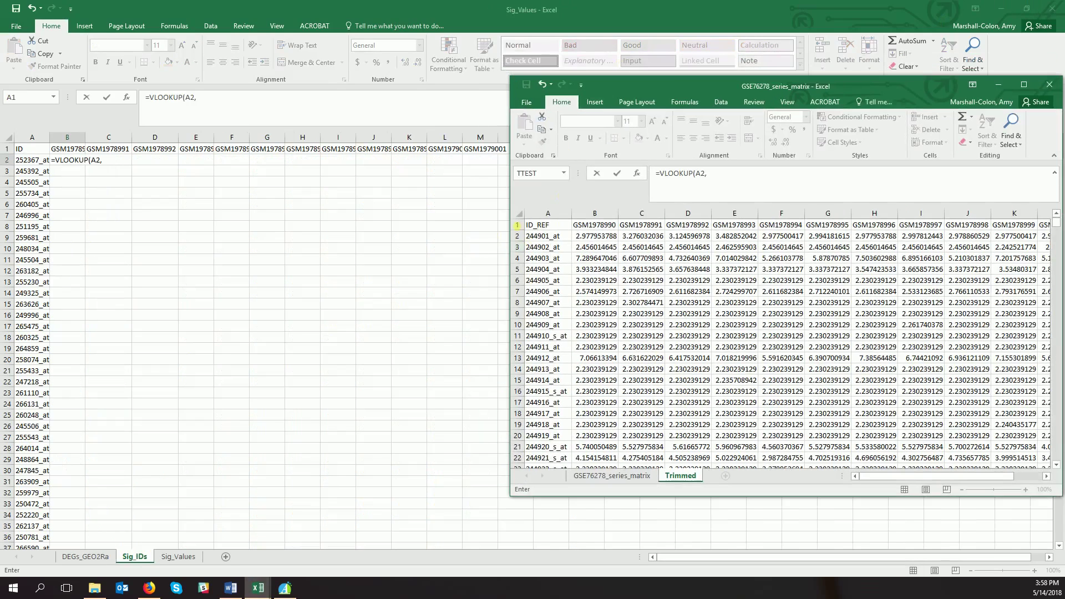
left_click(522, 217)
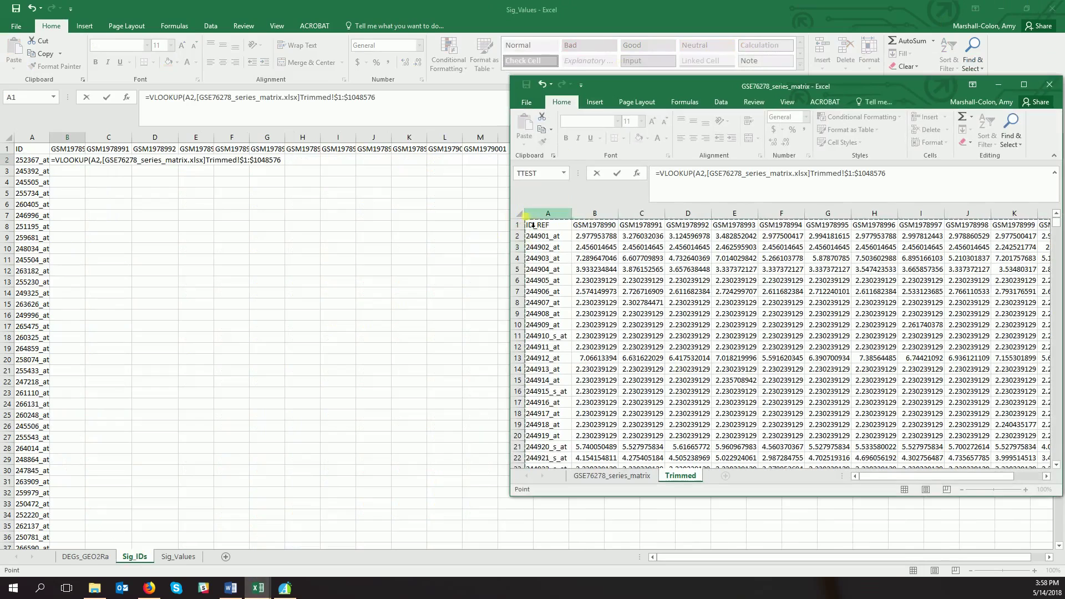
type(",2")
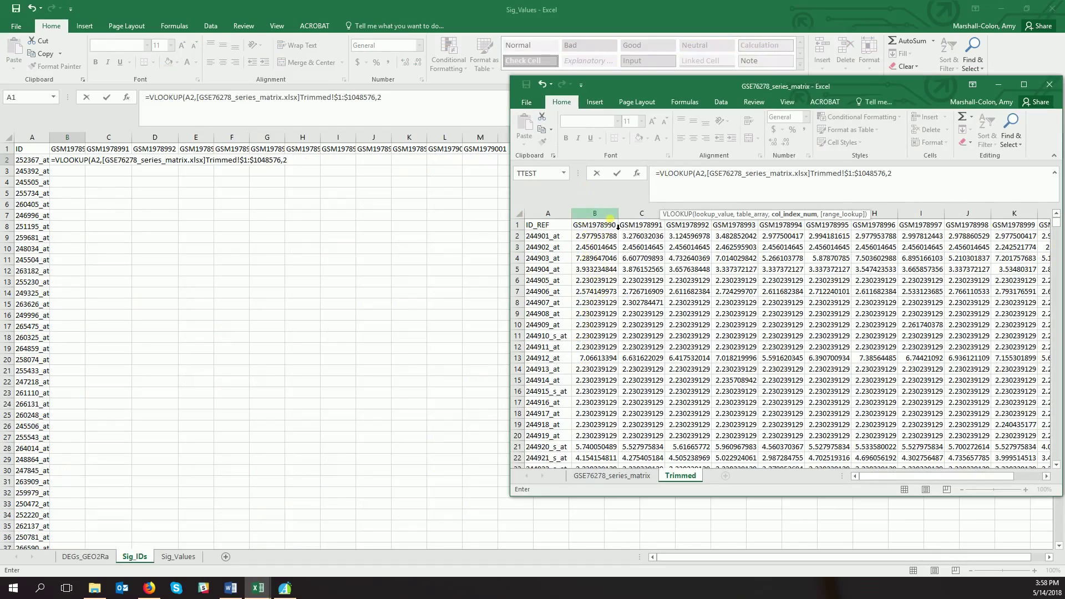
type(",0")
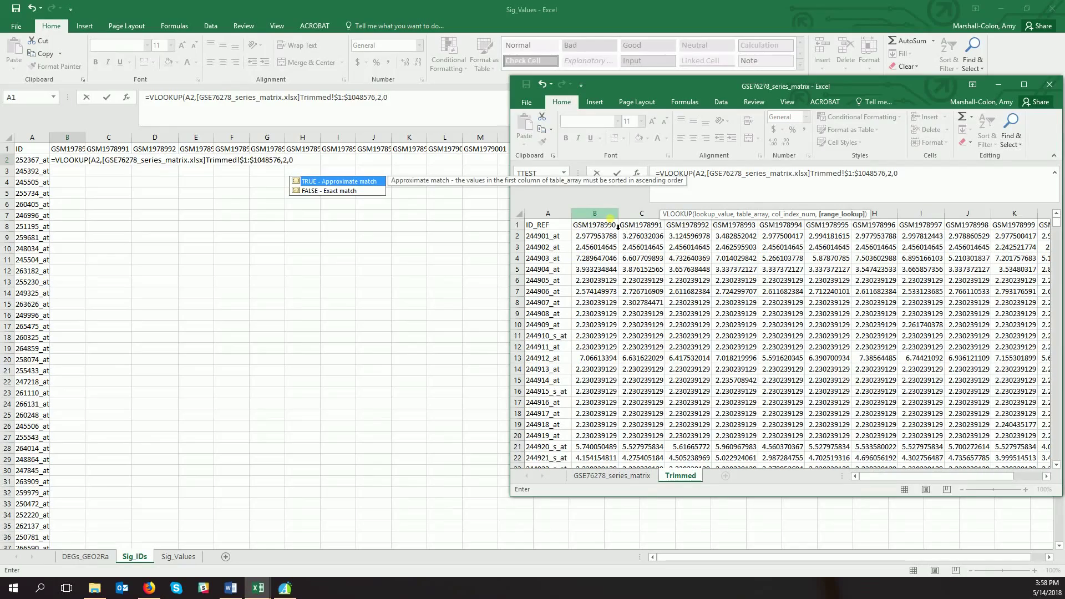
type(")")
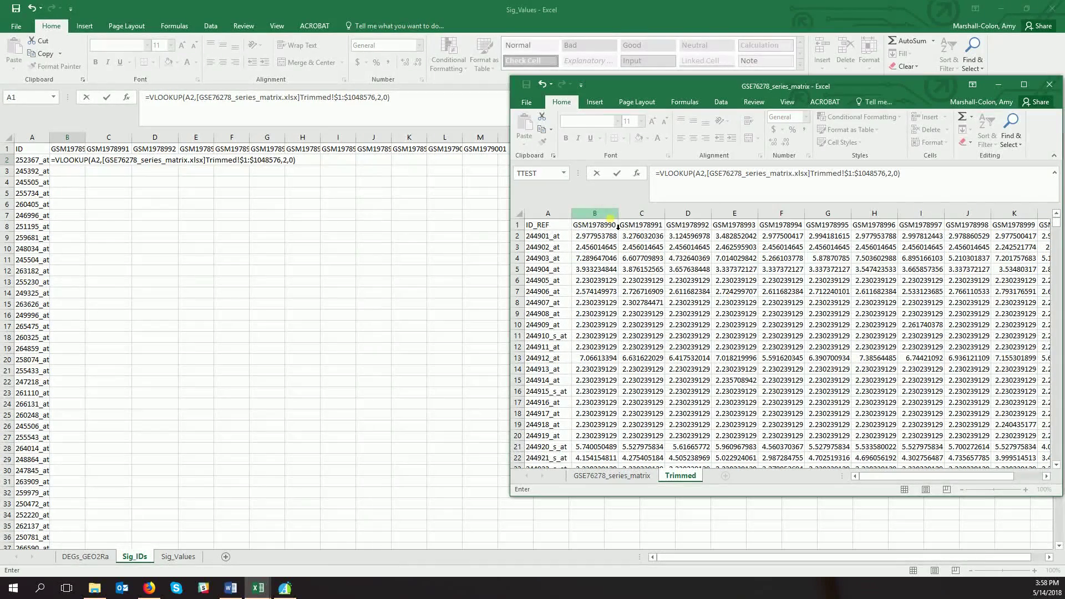
key("Return")
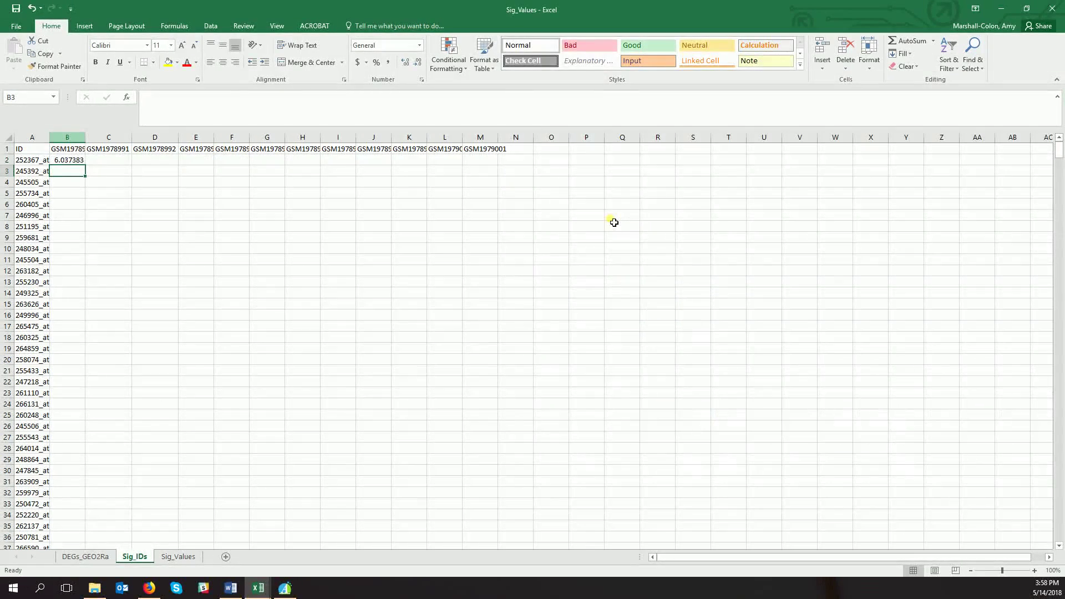
Change the lookup value in B2's formula to $A2 and fill the formula across to M2
key("Up")
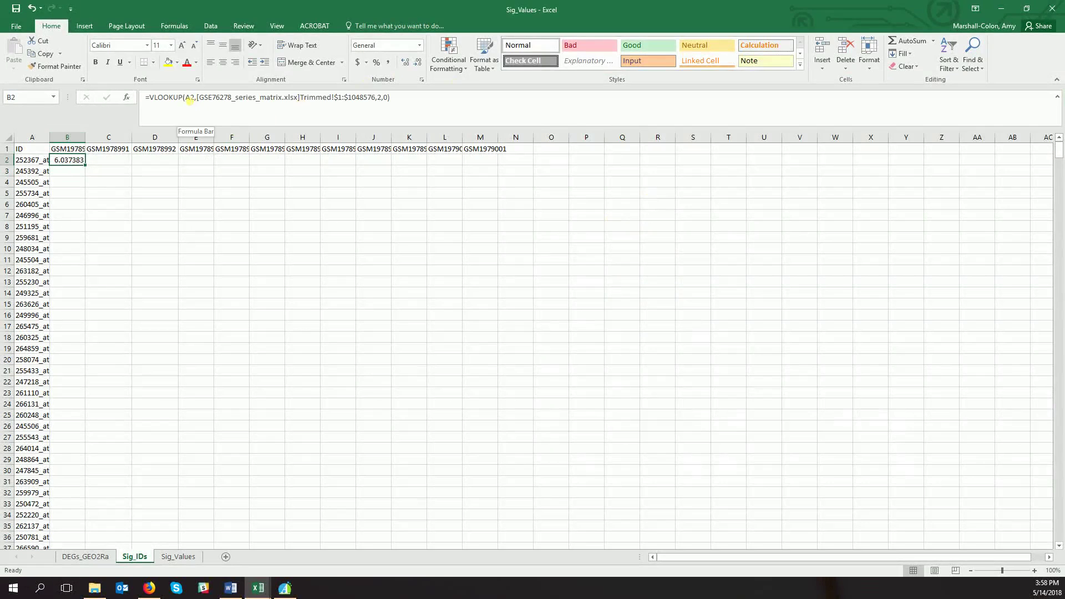
left_click(189, 100)
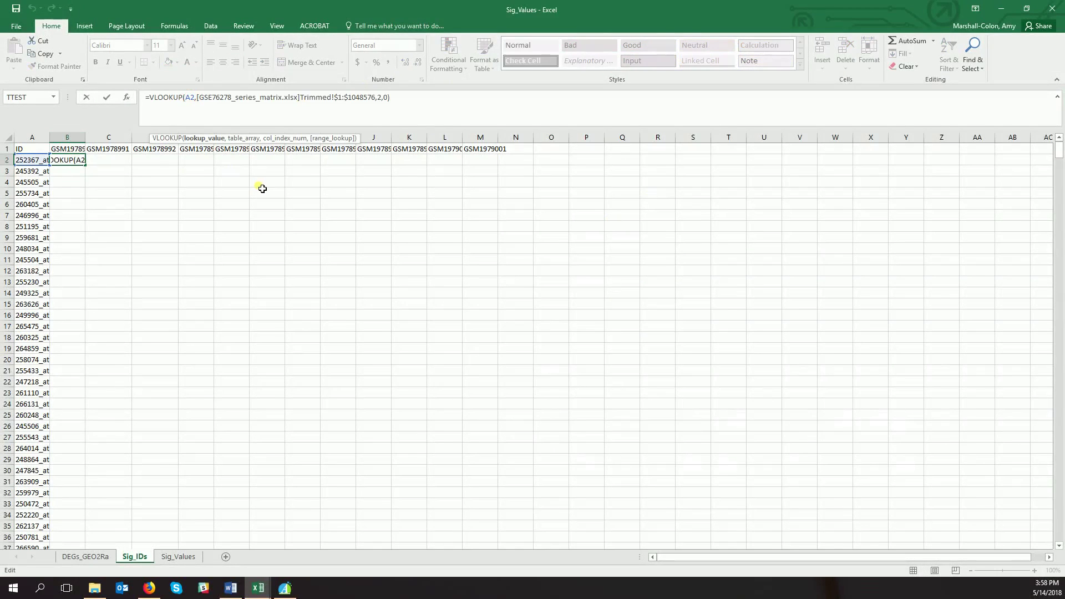
type("$")
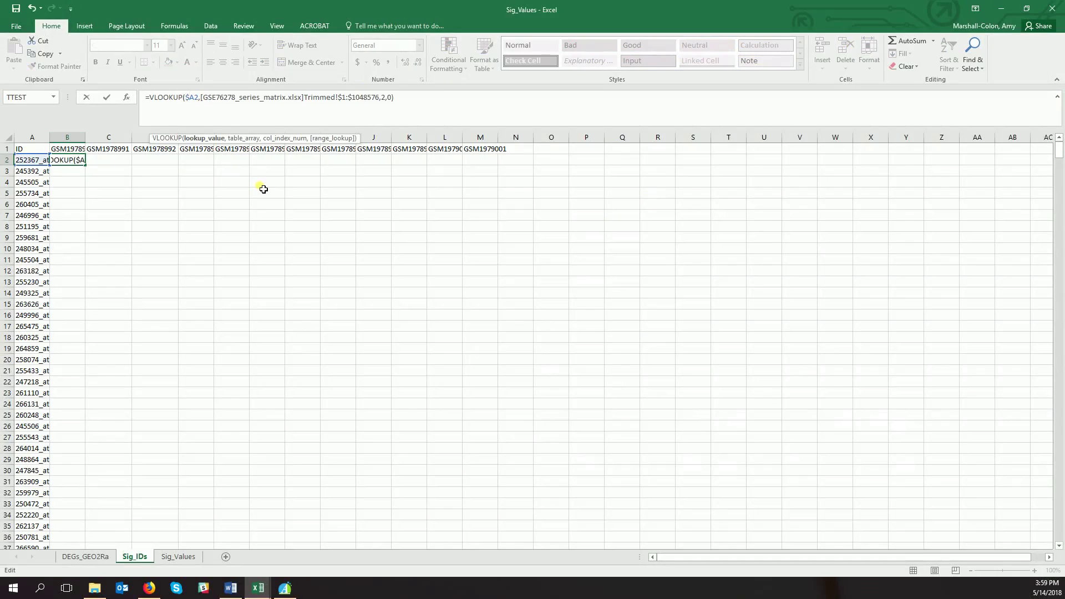
key("Return")
key("Up")
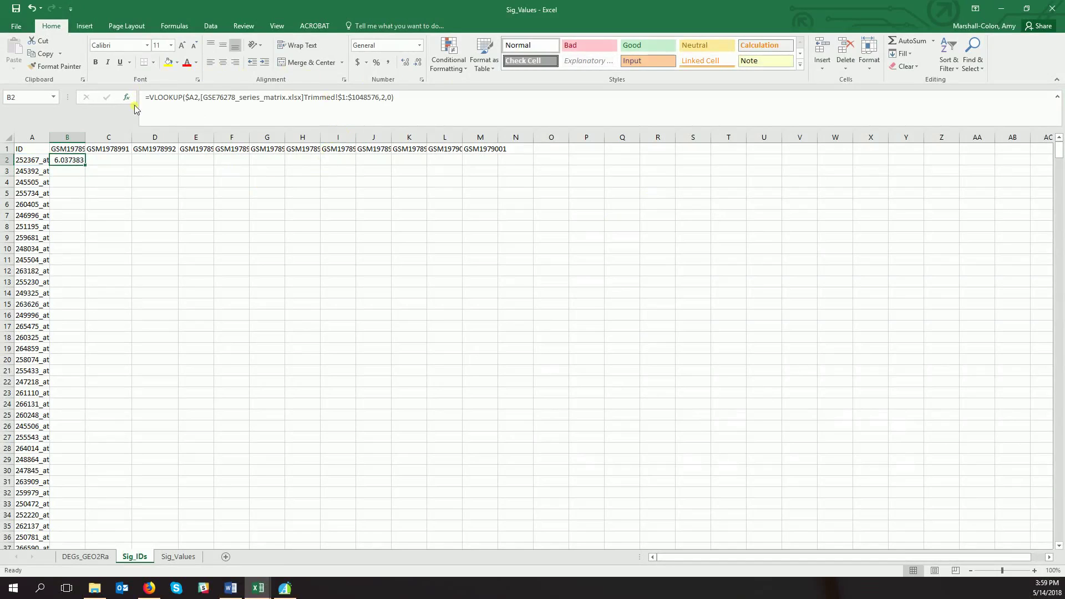
left_click_drag(88, 170, 492, 161)
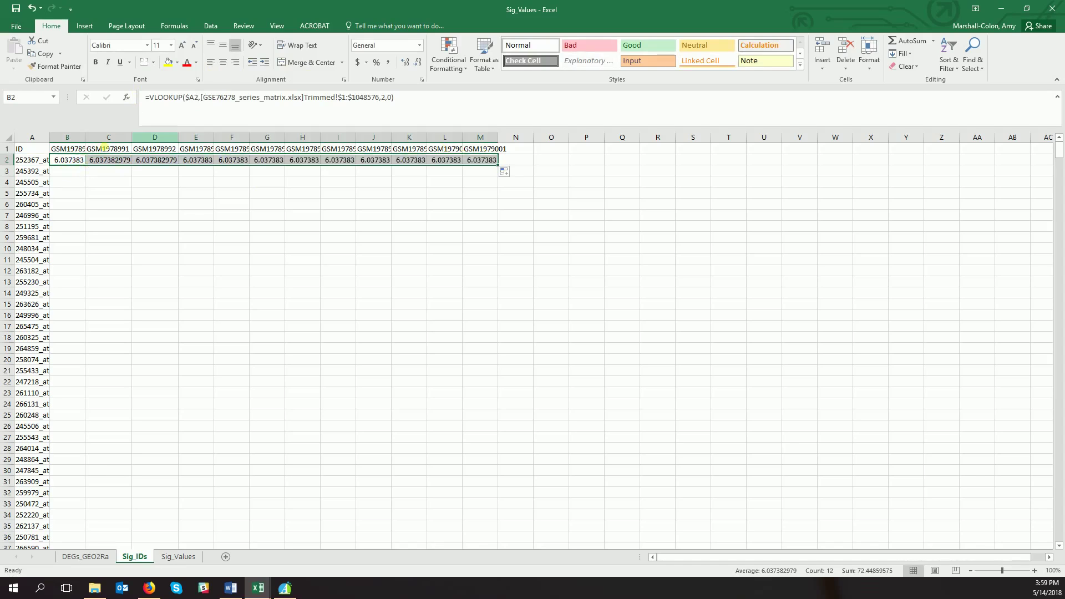
Set the VLOOKUP column index to 3 in C2 and to 4 in D2
left_click(99, 159)
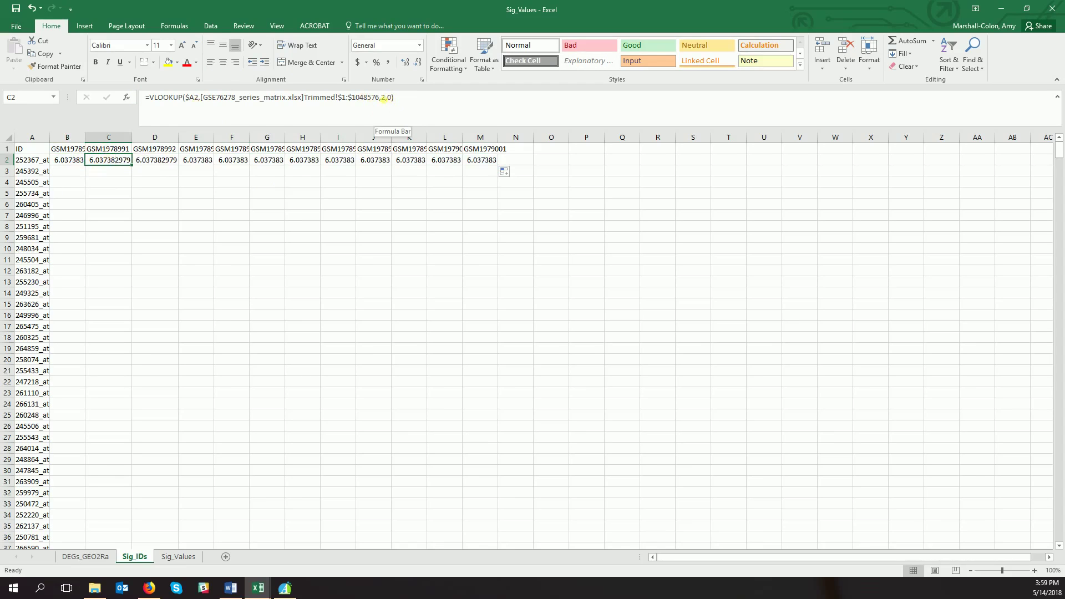
left_click(383, 98)
key("Delete")
type("3")
key("Tab")
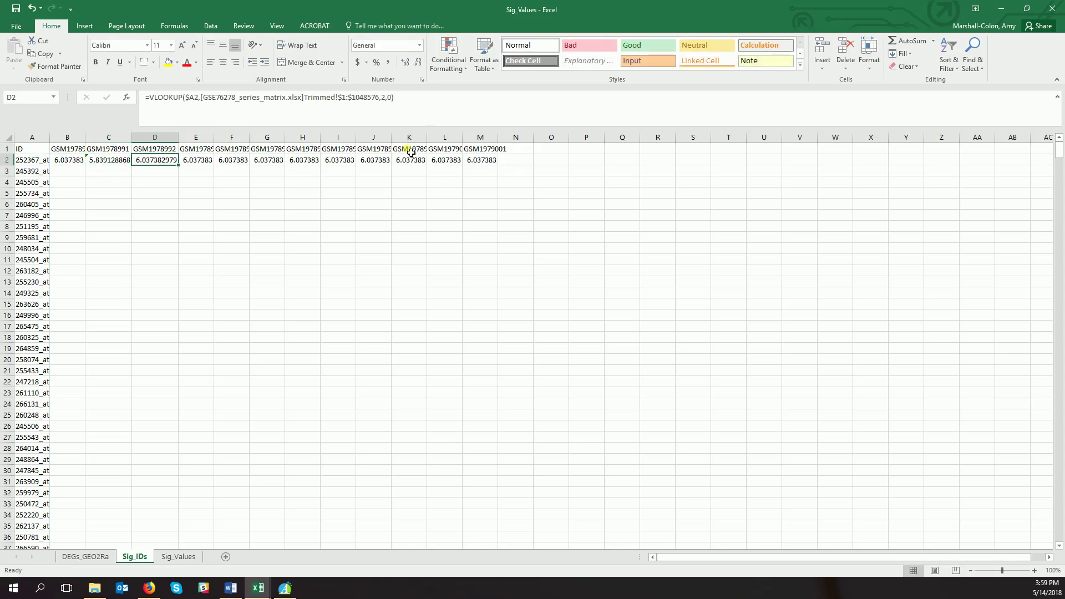
left_click(382, 98)
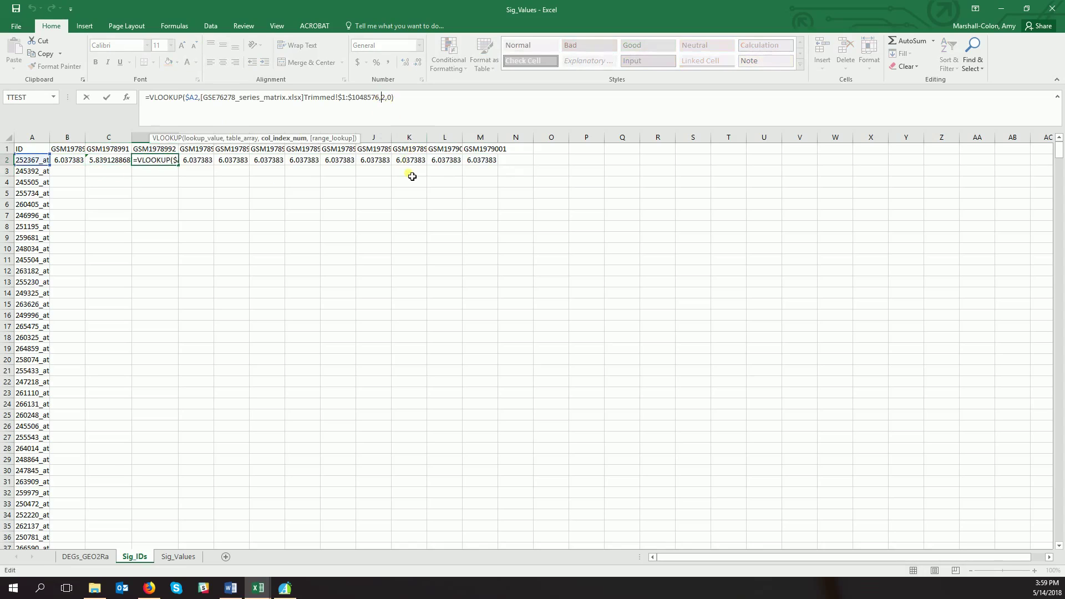
key("Delete")
type("4")
key("ctrl+Return")
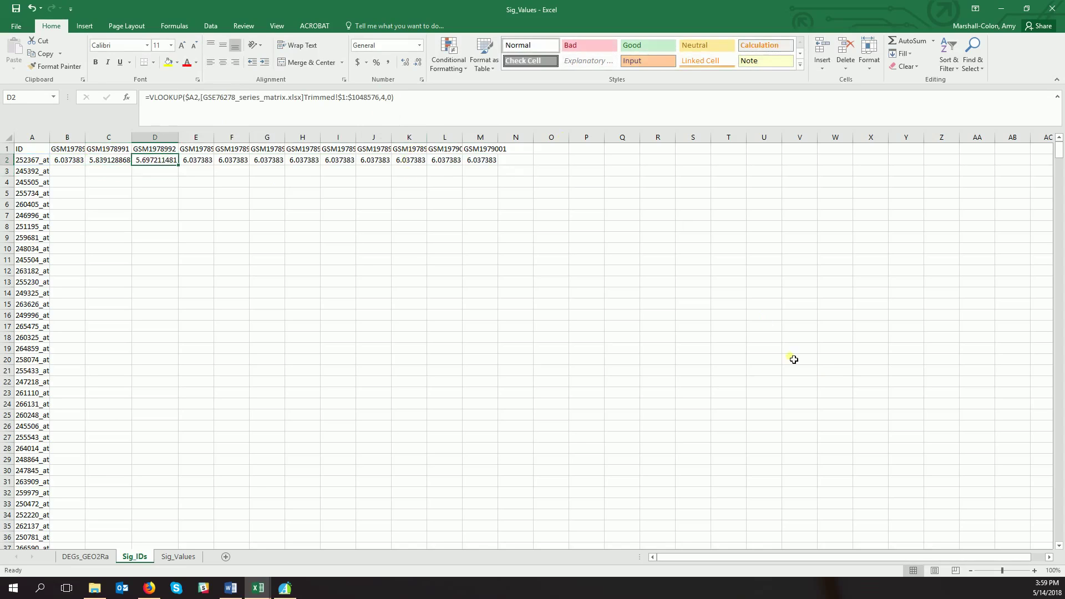
Fill the lookup formulas in B2:M2 down for all listed probe IDs
key("ctrl+Right")
key("ctrl+c")
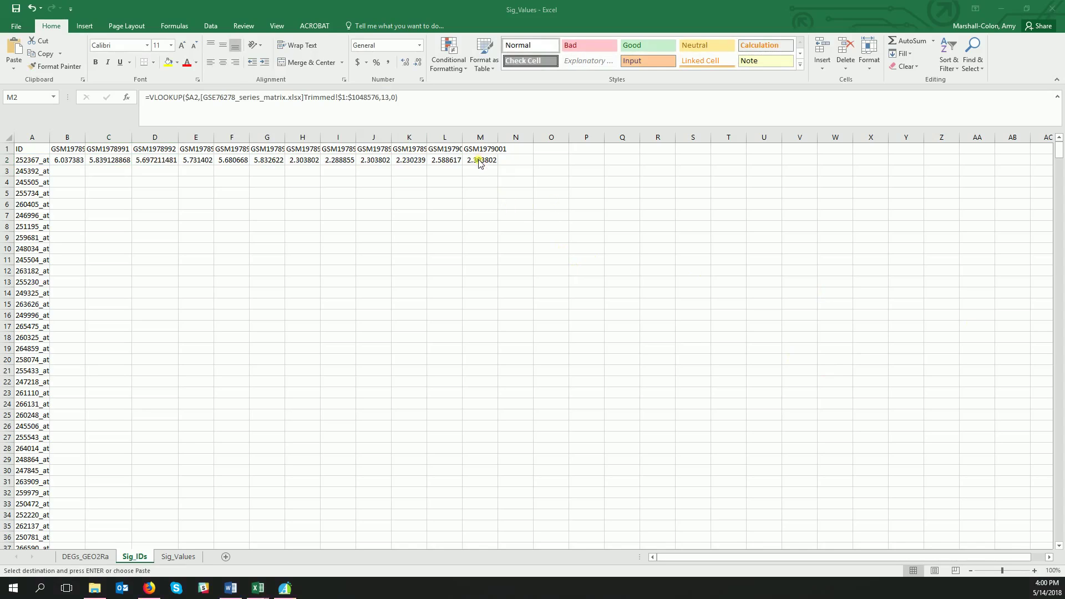
key("ctrl+v")
left_click_drag(72, 163, 502, 168)
double_click(502, 168)
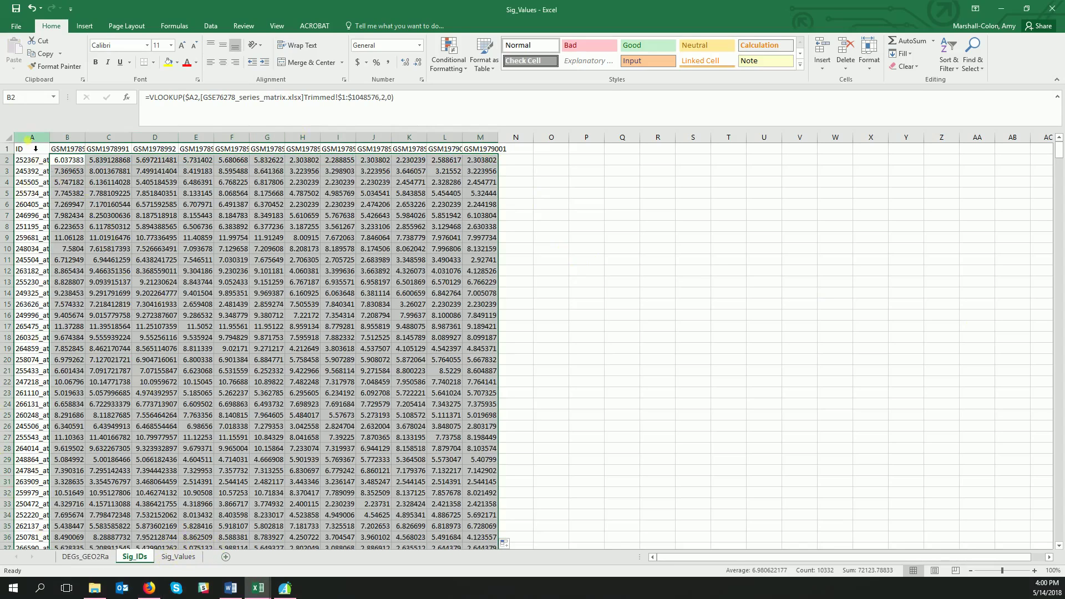
Copy columns A to M of the Sig_IDs sheet and paste them as values at A1 of the Sig_Values sheet
left_click_drag(36, 148, 488, 147)
key("ctrl+c")
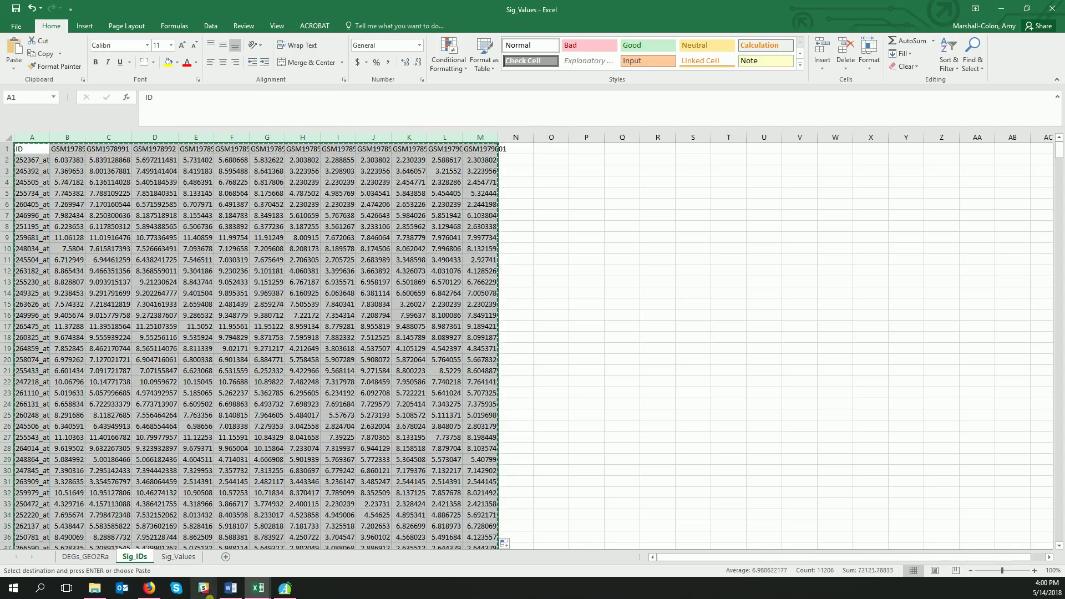
left_click(178, 556)
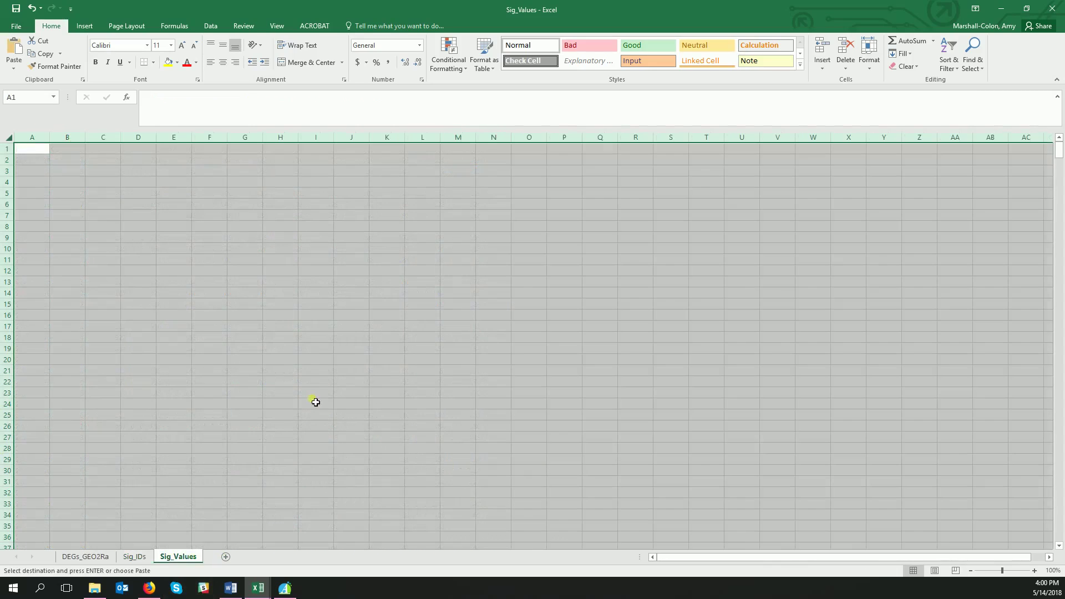
left_click(32, 149)
left_click(15, 68)
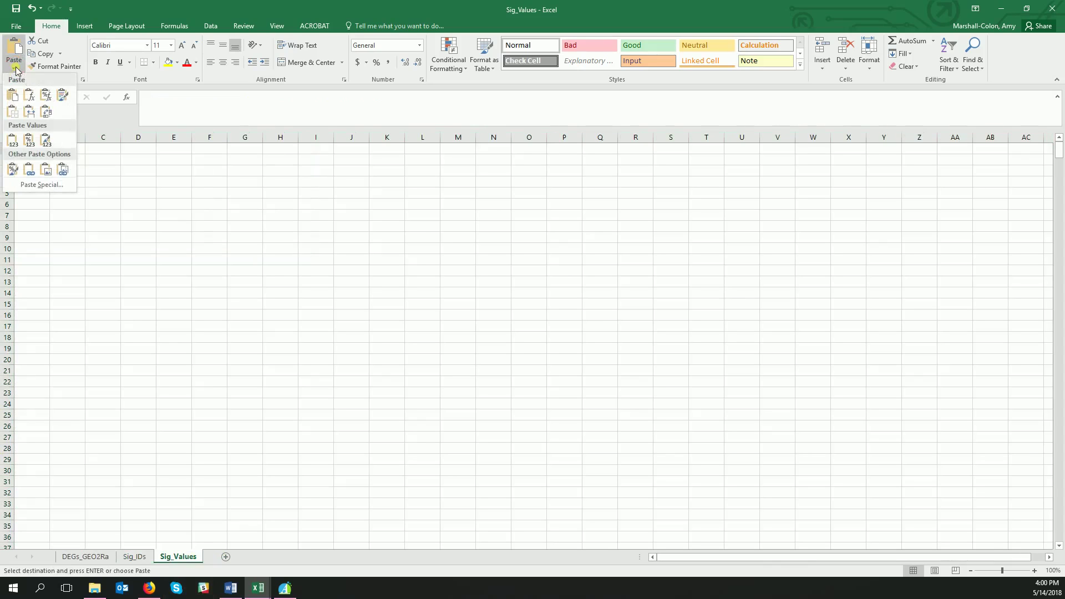
left_click(11, 141)
left_click(71, 164)
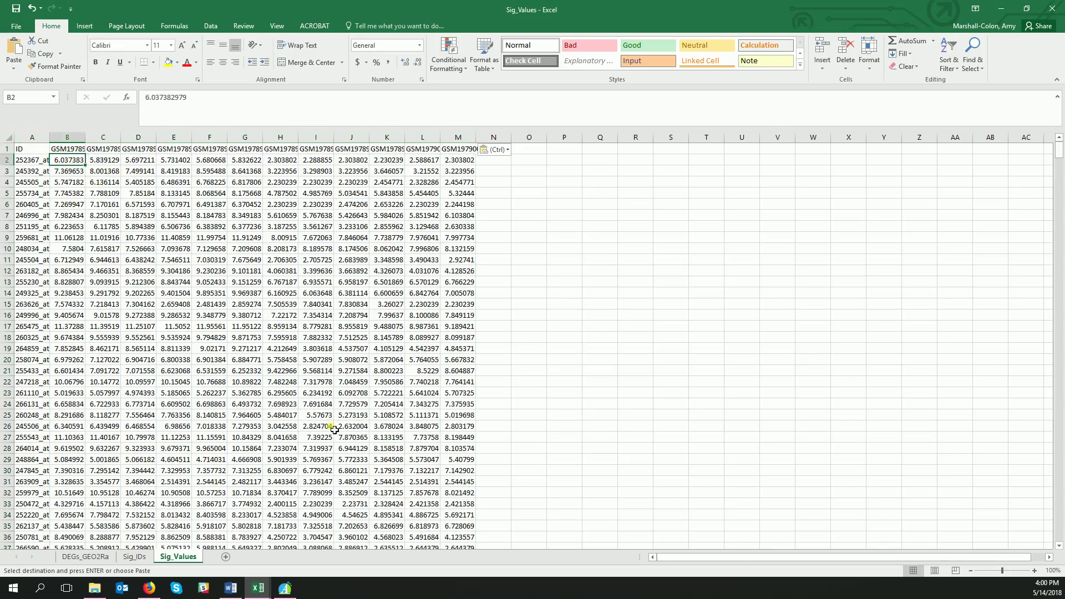